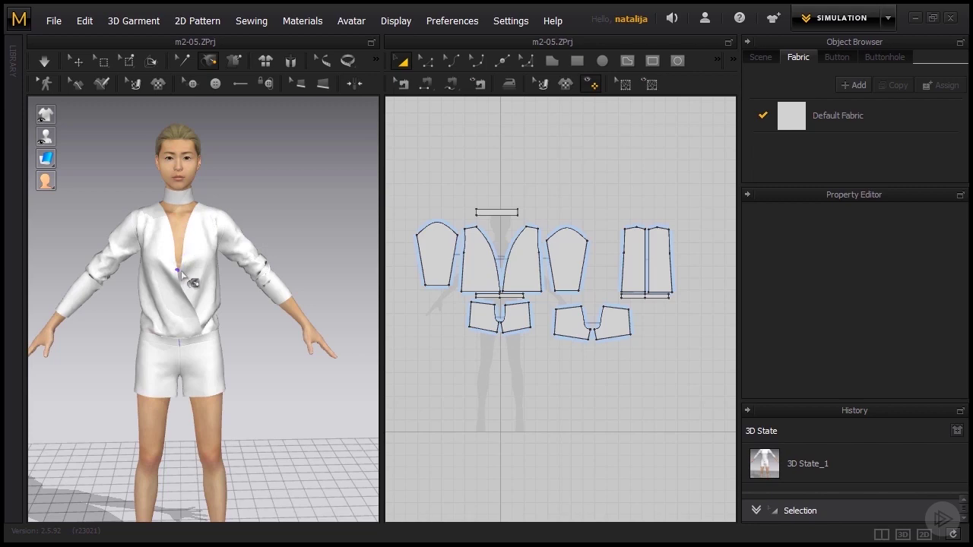
right_click_drag(266, 208, 79, 237)
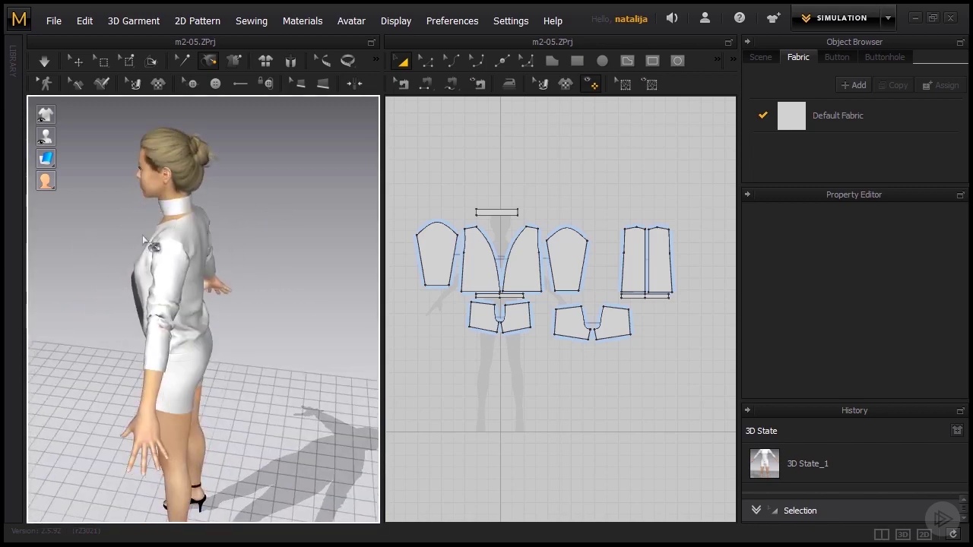
right_click_drag(218, 305, 348, 267)
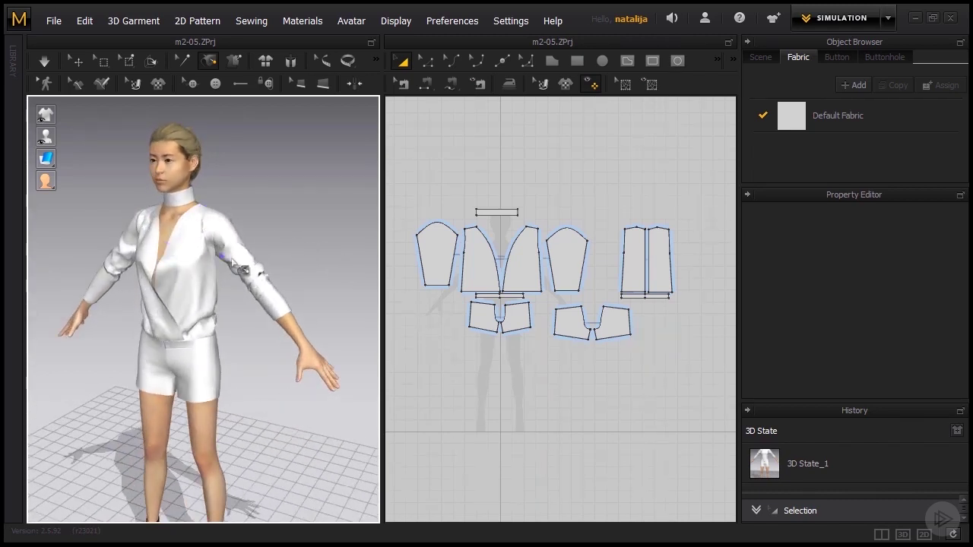
right_click_drag(253, 232, 323, 226)
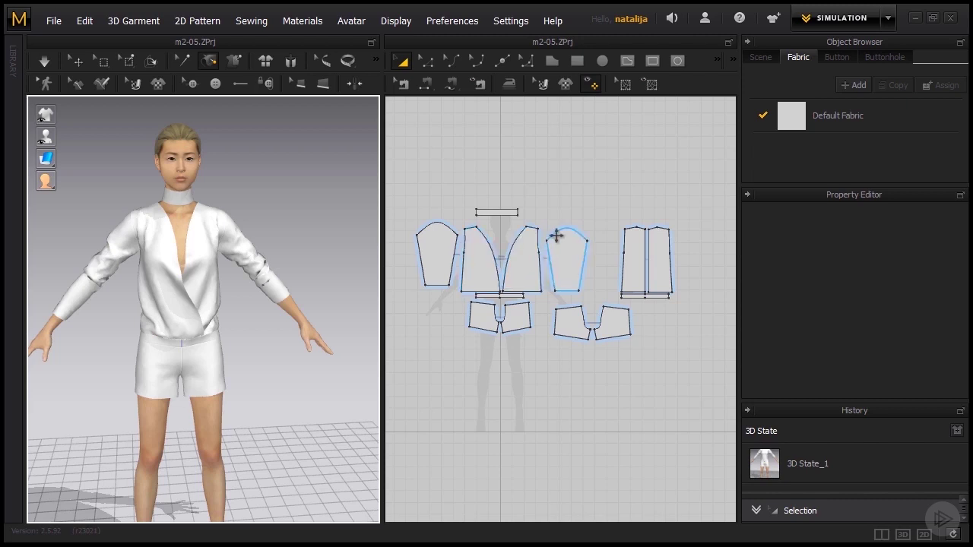
Offset the front bodice's curved neckline edge as an internal line at a distance of 20 mm.
left_click(429, 67)
scroll(494, 231, "up", 2)
scroll(494, 231, "up", 3)
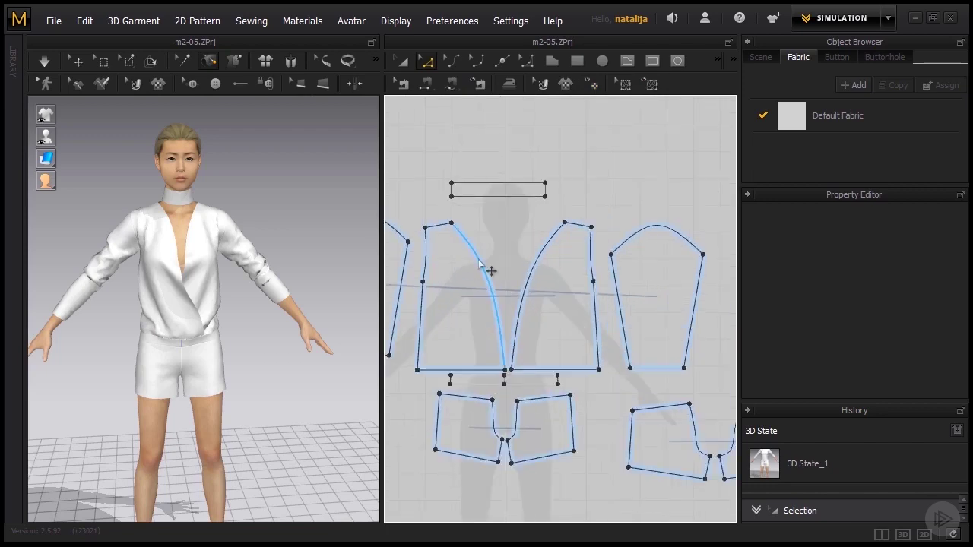
left_click(479, 264)
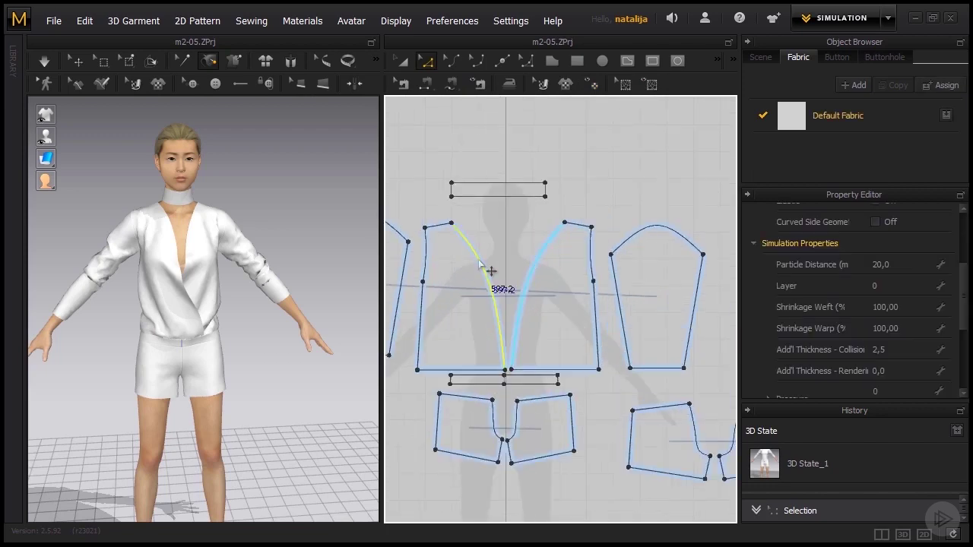
right_click(479, 263)
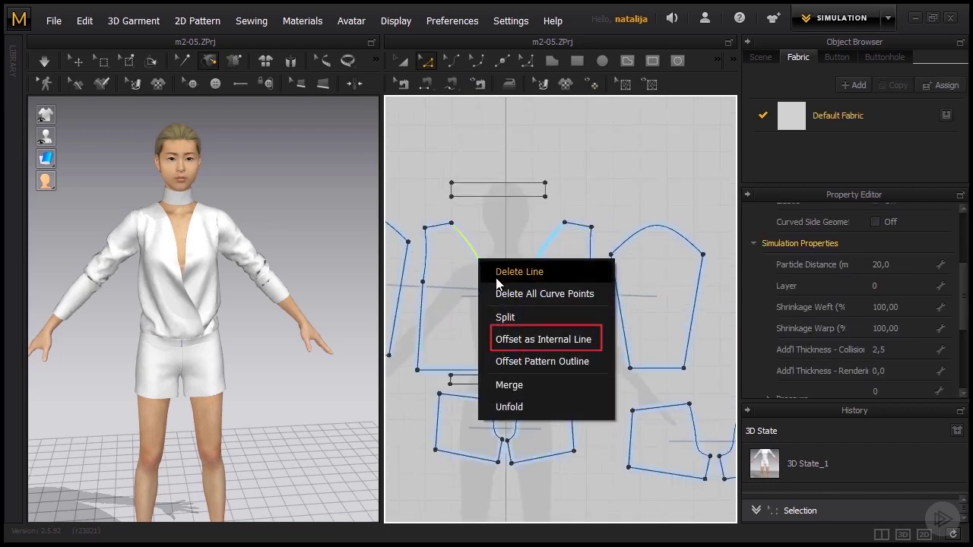
left_click(528, 348)
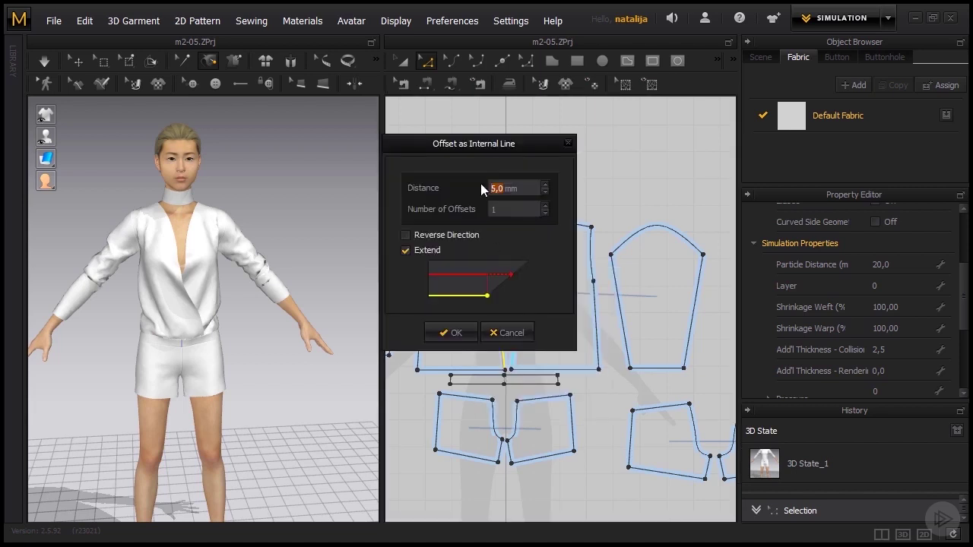
left_click_drag(489, 150, 296, 177)
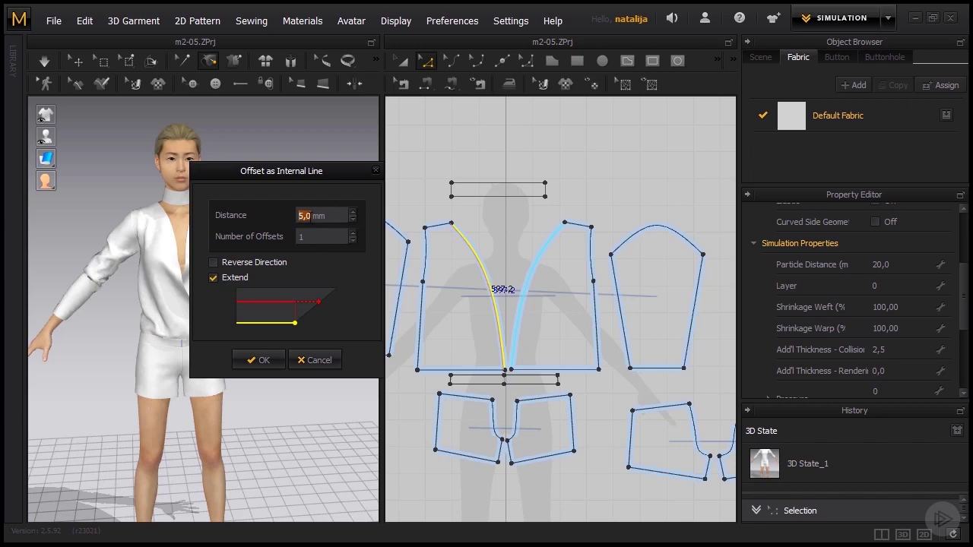
type("20")
left_click(260, 359)
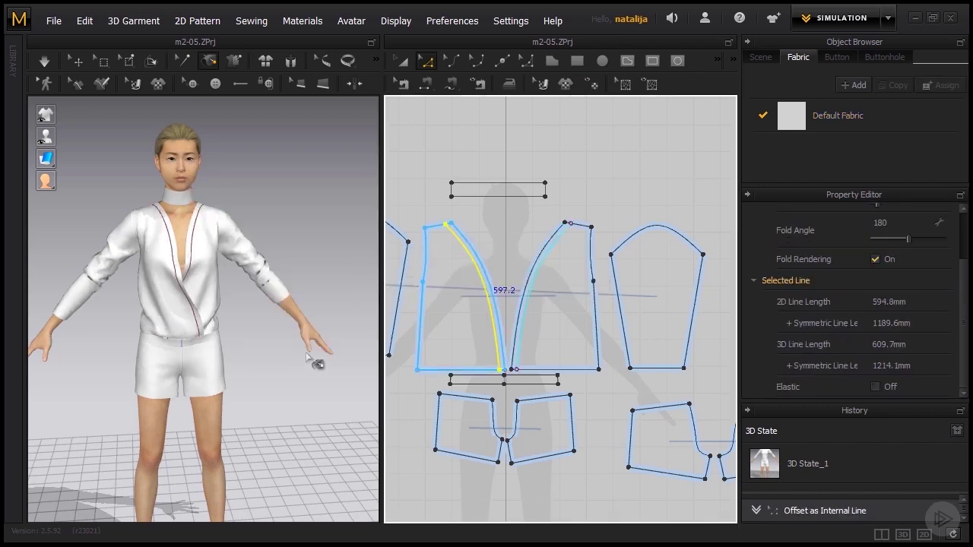
Offset the neckline edge of the back bodice panel as an internal line at a distance of 20 mm.
scroll(610, 183, "down", 2)
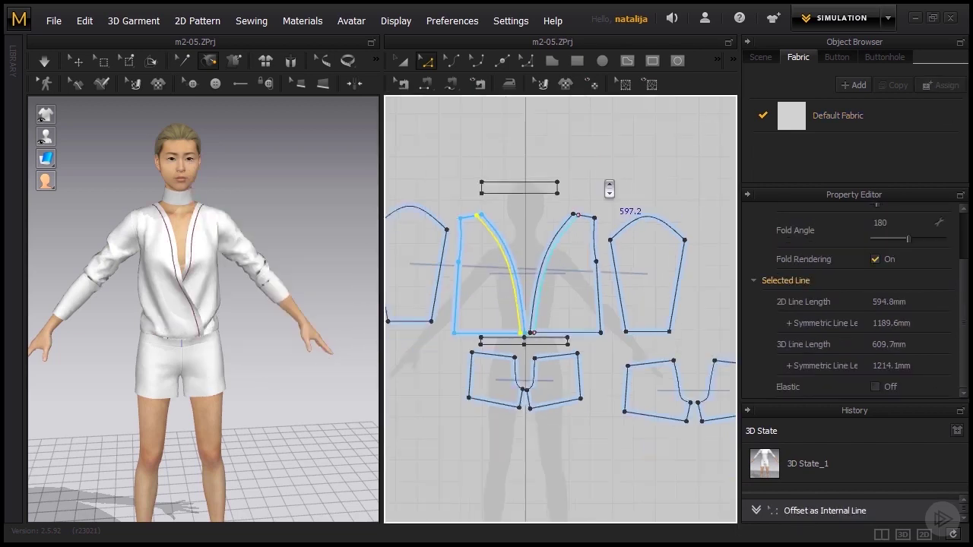
middle_click_drag(655, 187, 464, 217)
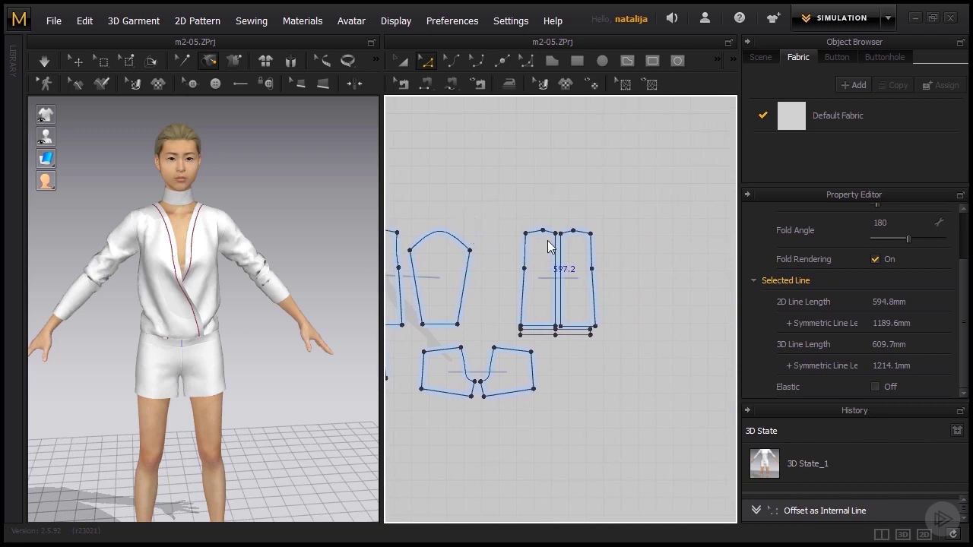
scroll(547, 239, "up", 5)
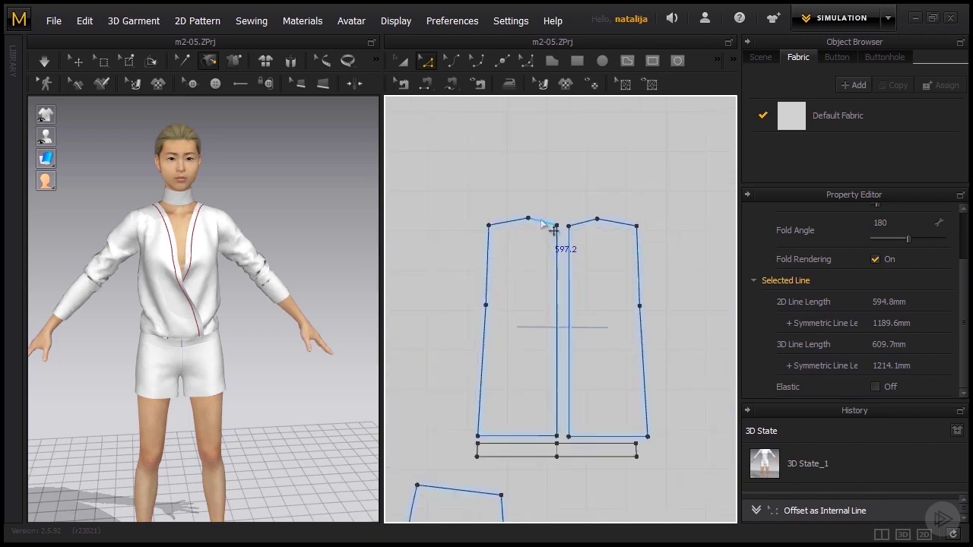
left_click(542, 222)
right_click(542, 222)
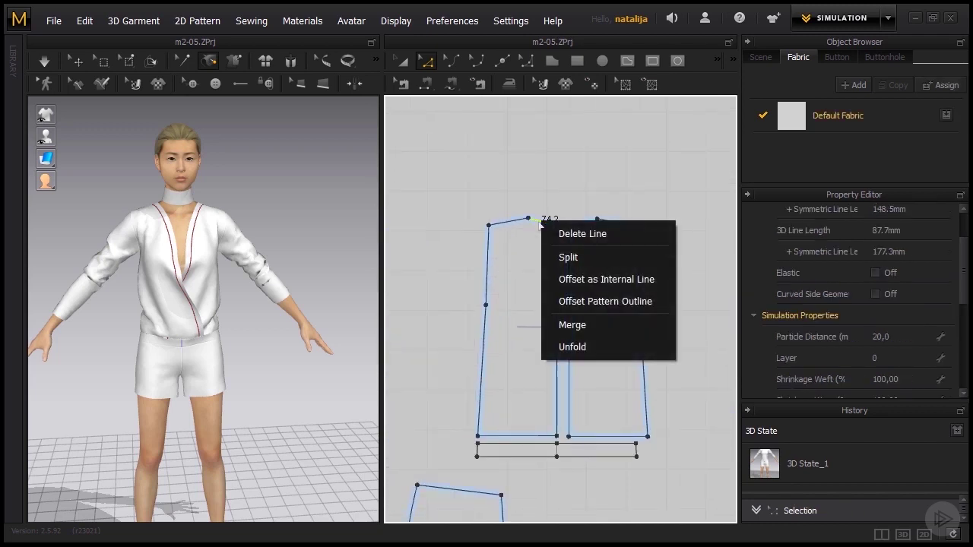
left_click(594, 279)
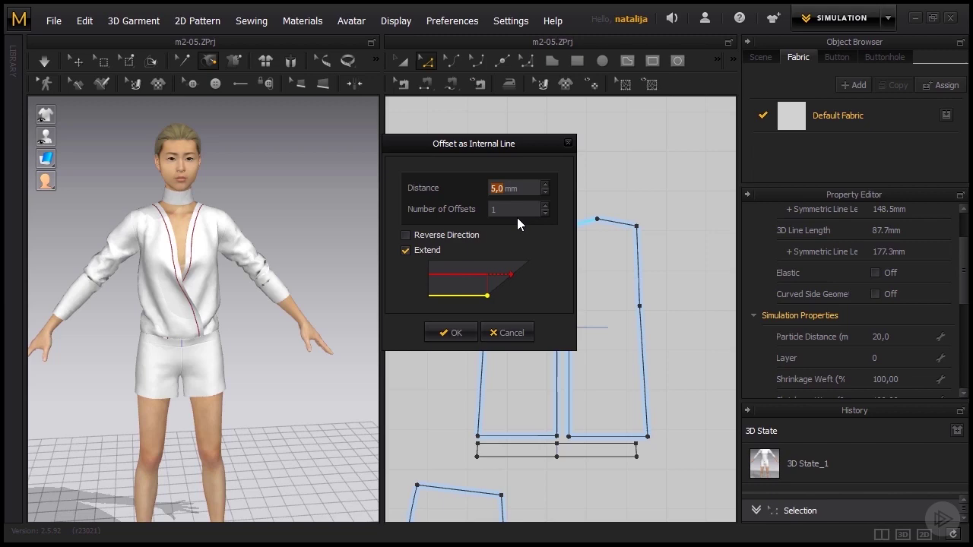
type("2")
key("Return")
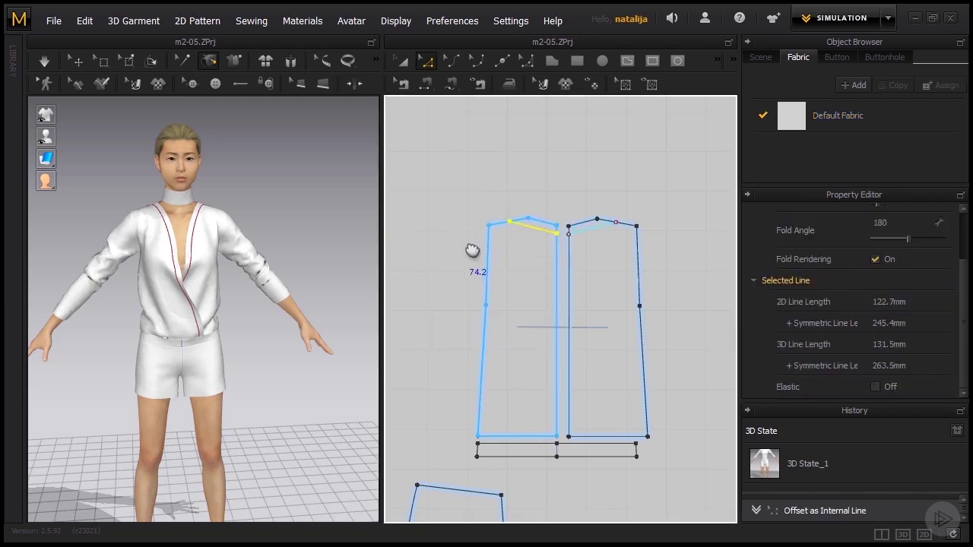
Move the shoulder end of the back internal line along the shoulder seam toward the neck to meet the front internal line.
middle_click_drag(472, 250, 597, 264)
scroll(589, 264, "down", 4)
right_click_drag(263, 254, 75, 284)
right_click_drag(304, 270, 190, 304)
scroll(140, 205, "up", 5)
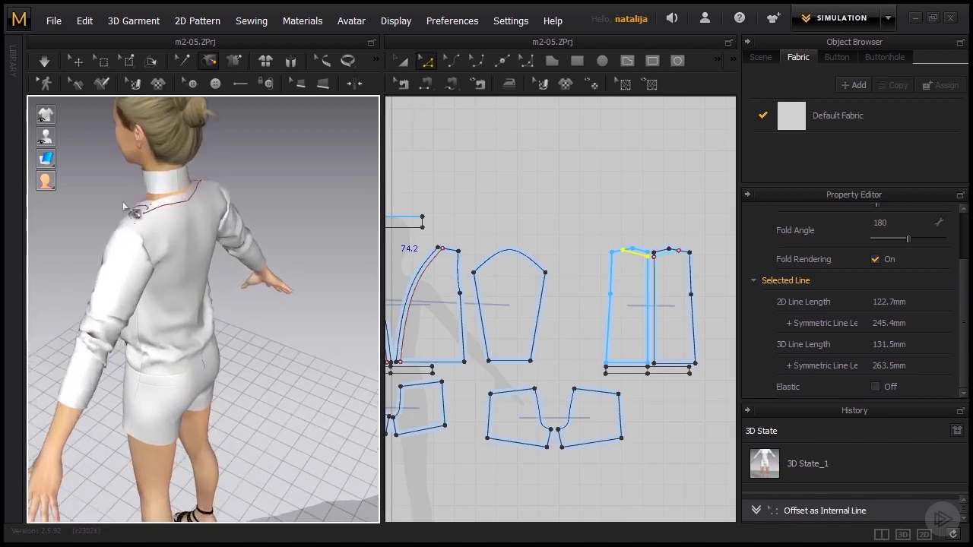
scroll(162, 212, "up", 4)
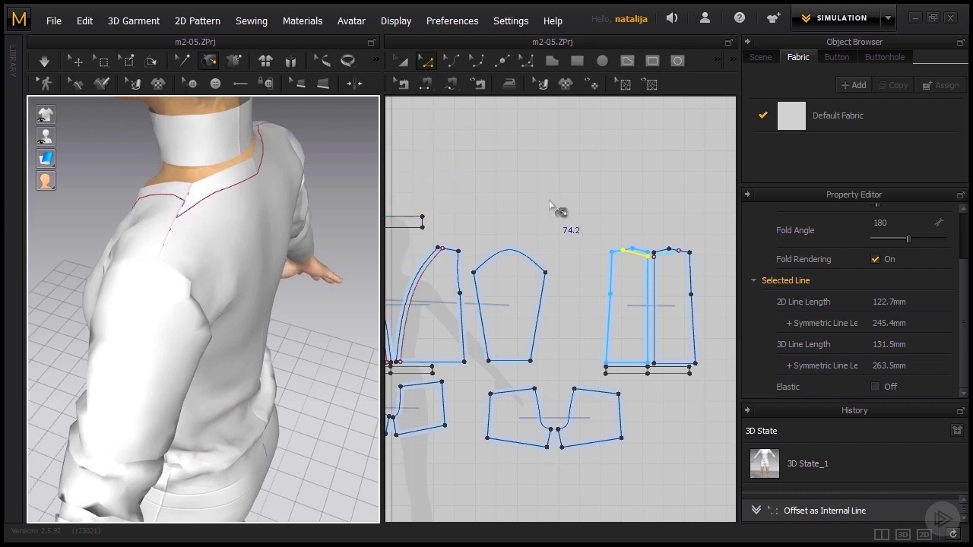
right_click_drag(570, 208, 532, 213)
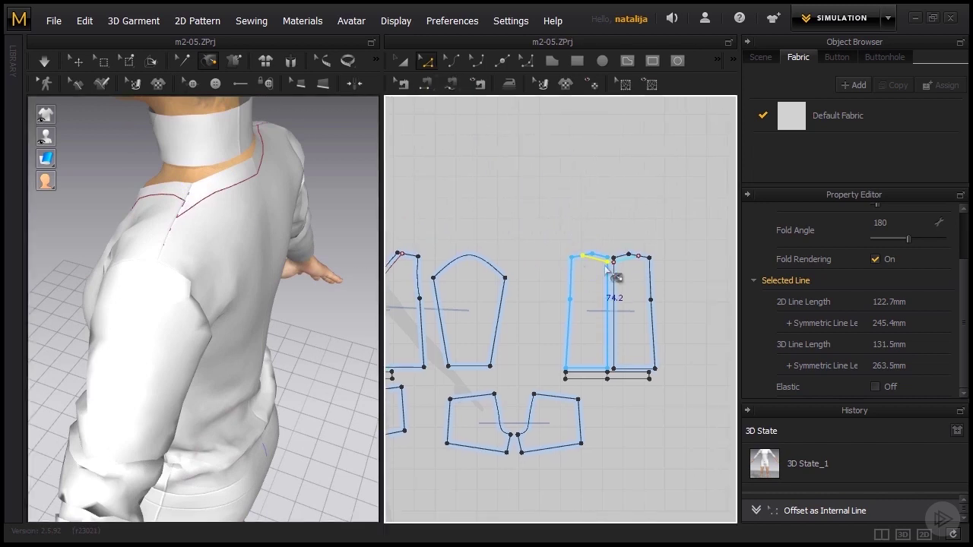
scroll(570, 248, "up", 5)
right_click_drag(569, 245, 451, 204)
scroll(454, 204, "up", 4)
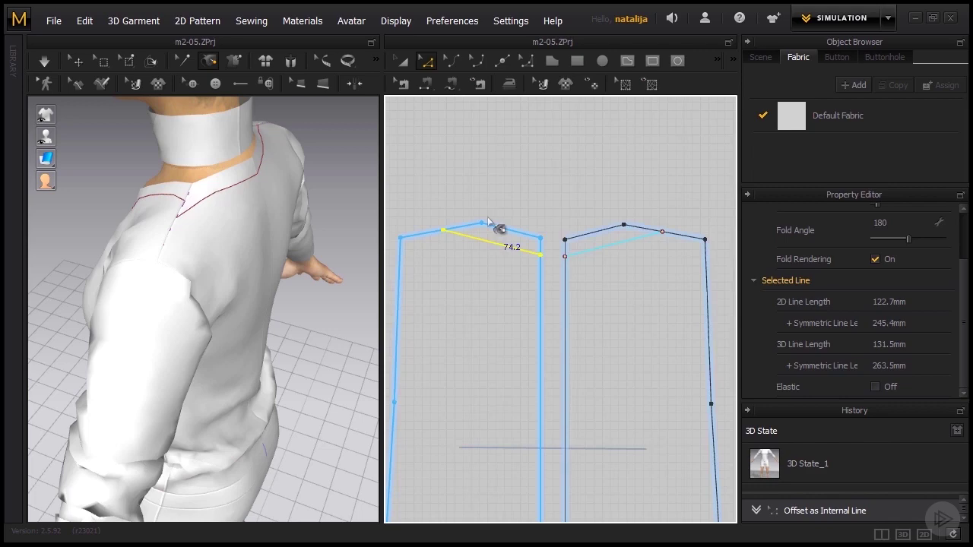
left_click(462, 204)
left_click_drag(430, 240, 466, 239)
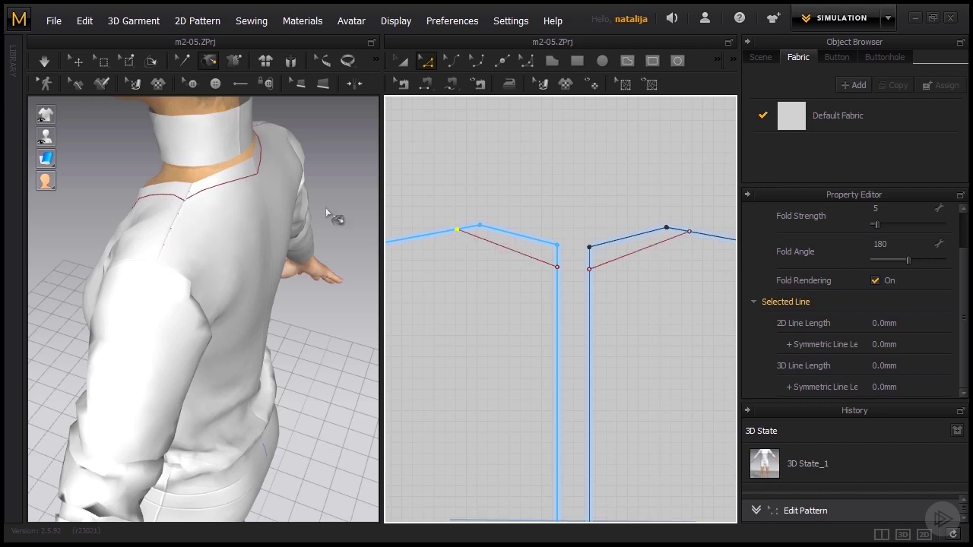
Fine-tune the shoulder end of the back internal line and raise its centre-back end slightly toward the neckline.
scroll(206, 223, "down", 5)
scroll(209, 226, "up", 2)
left_click_drag(456, 230, 453, 234)
scroll(453, 226, "down", 3)
scroll(543, 258, "up", 2)
middle_click_drag(636, 287, 617, 283)
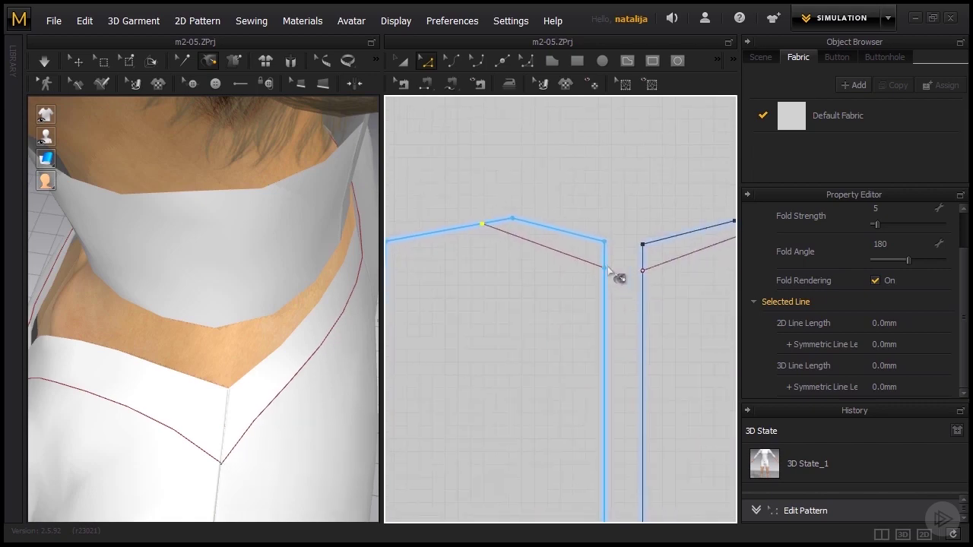
left_click_drag(606, 267, 604, 260)
Cut and sew the back panels along the internal neckline line to make a separate neck band.
scroll(319, 312, "up", 5)
right_click_drag(296, 319, 495, 302)
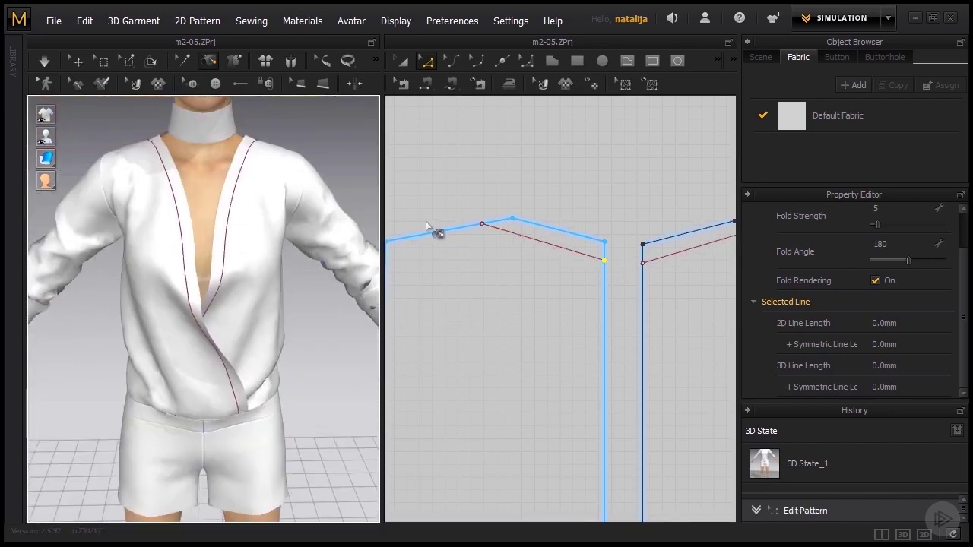
scroll(582, 250, "down", 4)
right_click_drag(486, 192, 556, 195)
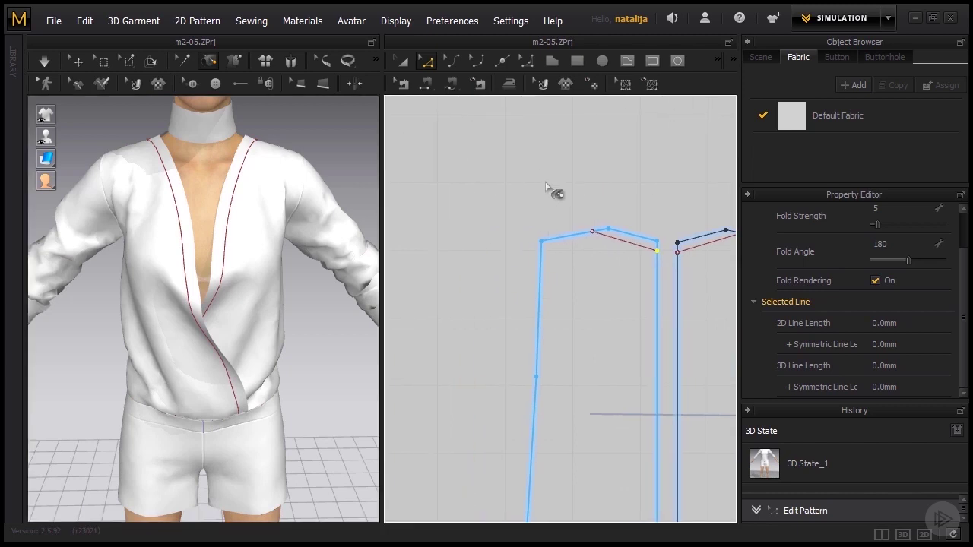
left_click(618, 241)
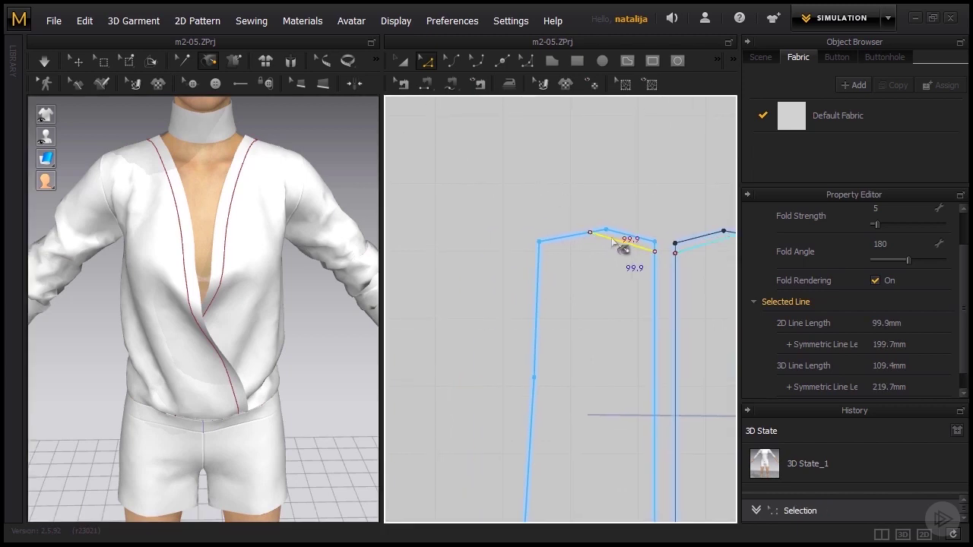
right_click(613, 242)
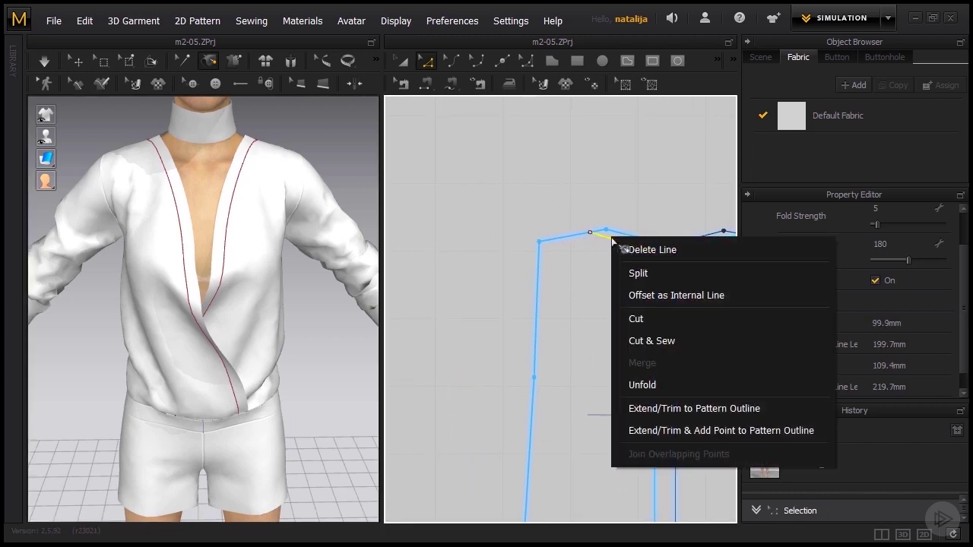
left_click(657, 341)
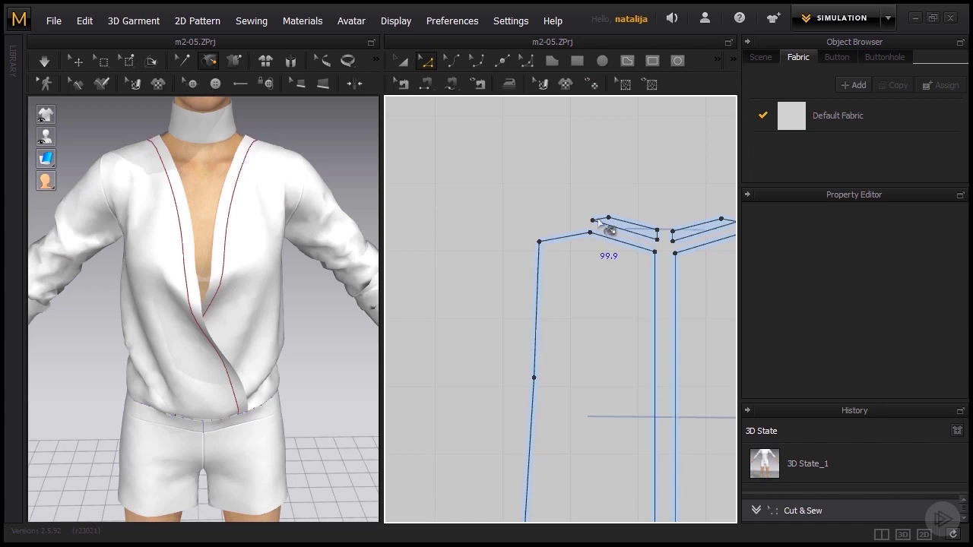
Cut and sew the front bodice panels along the curved internal line to separate the front neckline bands.
scroll(628, 286, "down", 4)
middle_click_drag(433, 333, 614, 328)
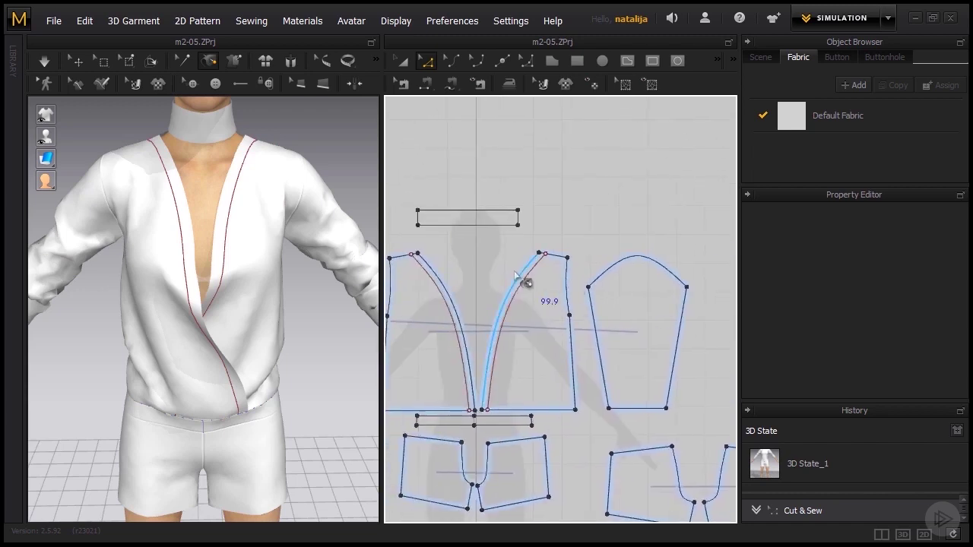
scroll(433, 293, "up", 2)
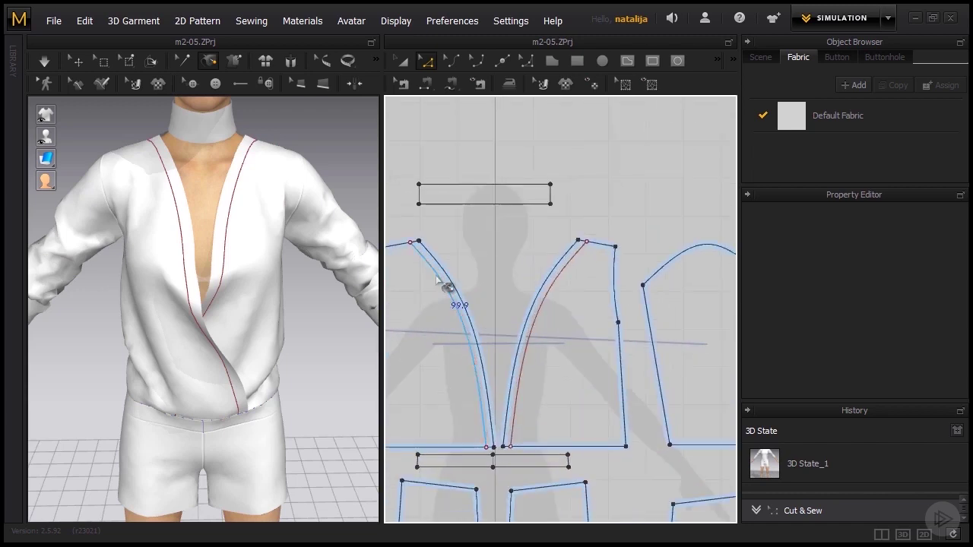
left_click(440, 283)
right_click(437, 281)
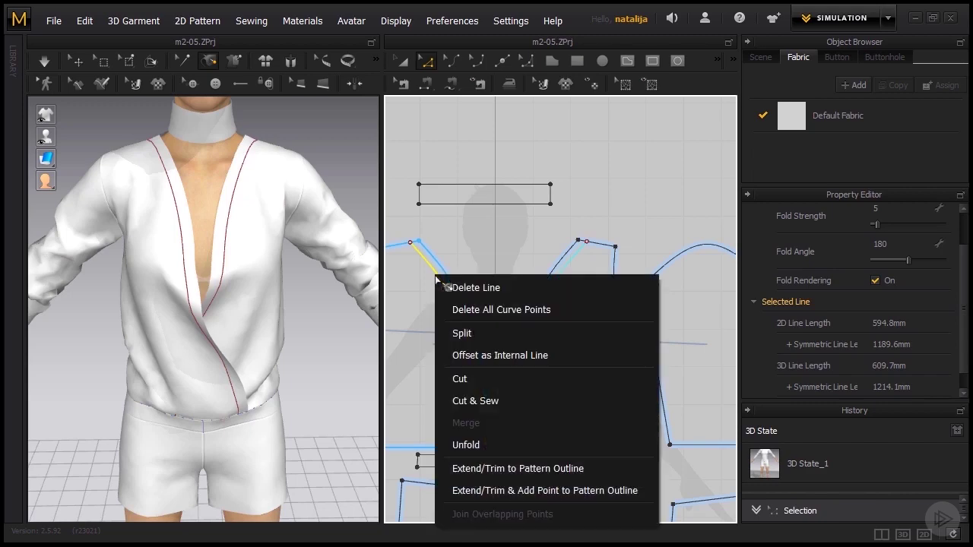
left_click(467, 399)
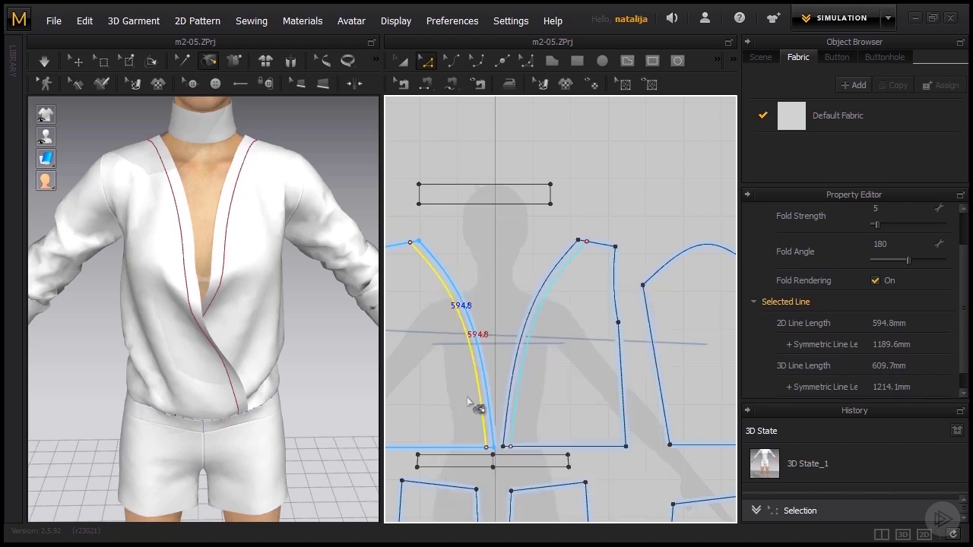
Simulate the garment on the avatar with the neckline bands cut and sewn, and check how the front drapes.
key("space")
mouse_move(319, 351)
right_mouse_down()
mouse_move(235, 369)
mouse_move(30, 370)
mouse_move(322, 366)
right_mouse_up()
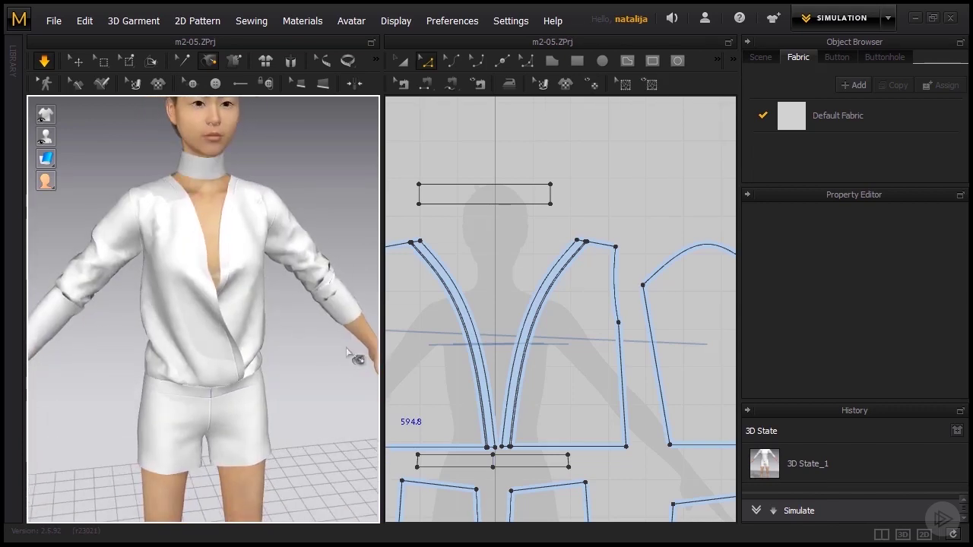
left_click(249, 227)
scroll(276, 324, "up", 3)
left_click(243, 266)
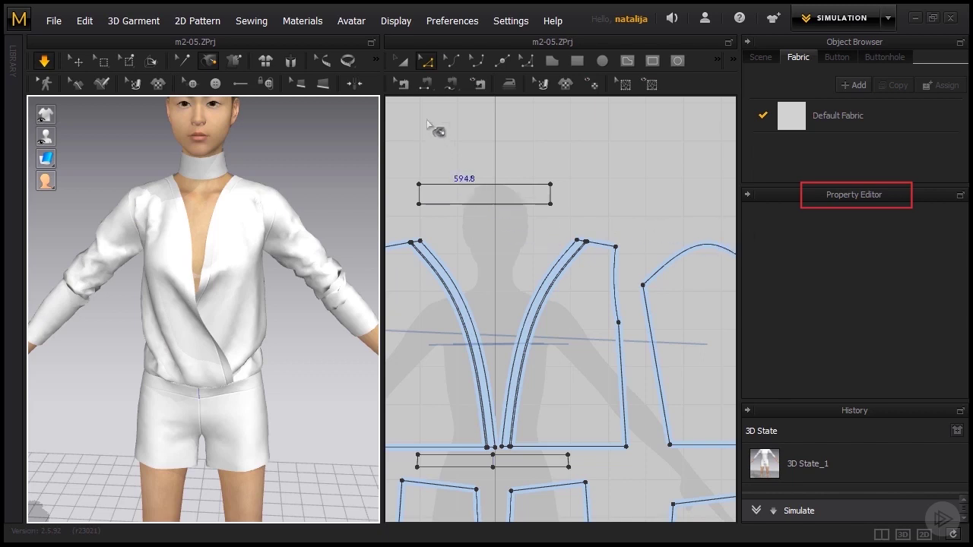
Select the front bodice panels, their neckline bands and both sleeves in the 2D patterns and bring up their simulation properties.
left_click(403, 62)
scroll(504, 211, "down", 5)
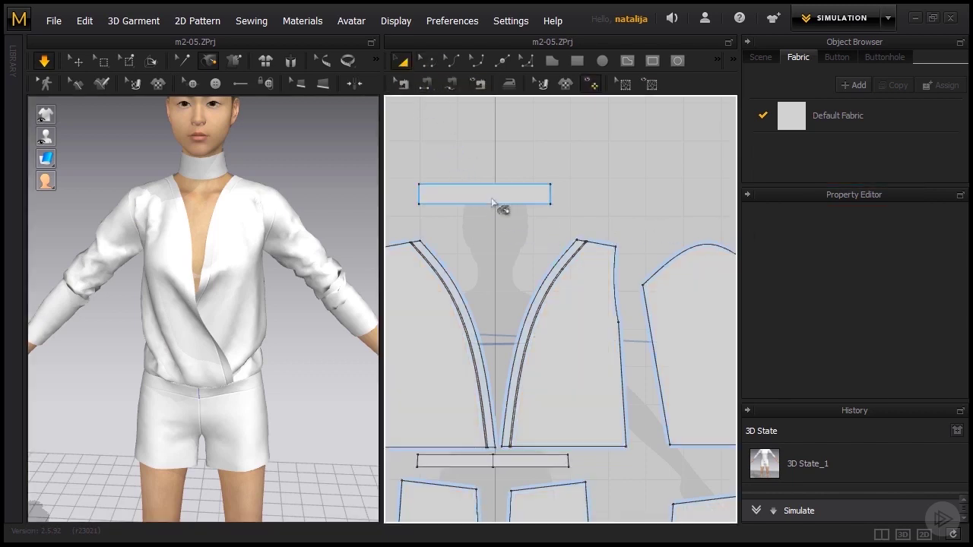
scroll(563, 260, "down", 2)
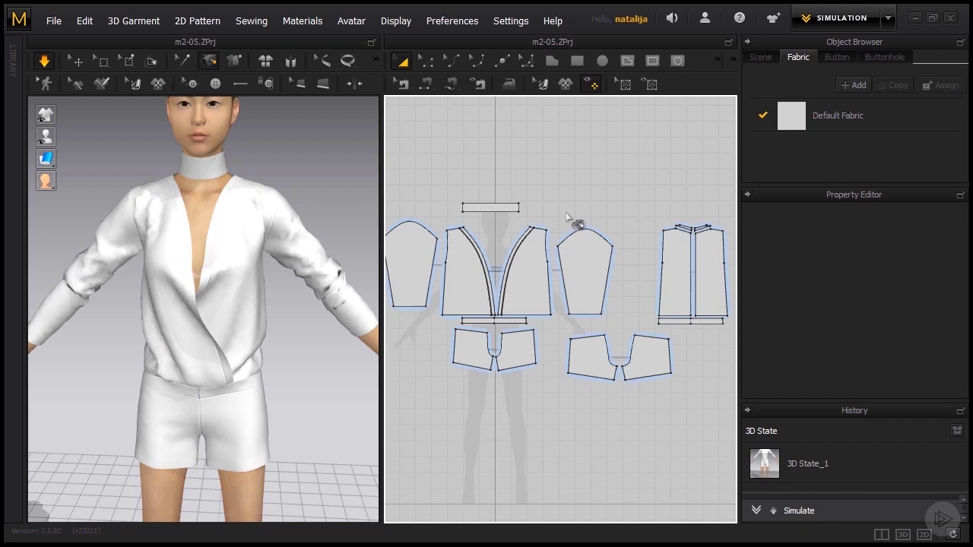
scroll(578, 222, "down", 2)
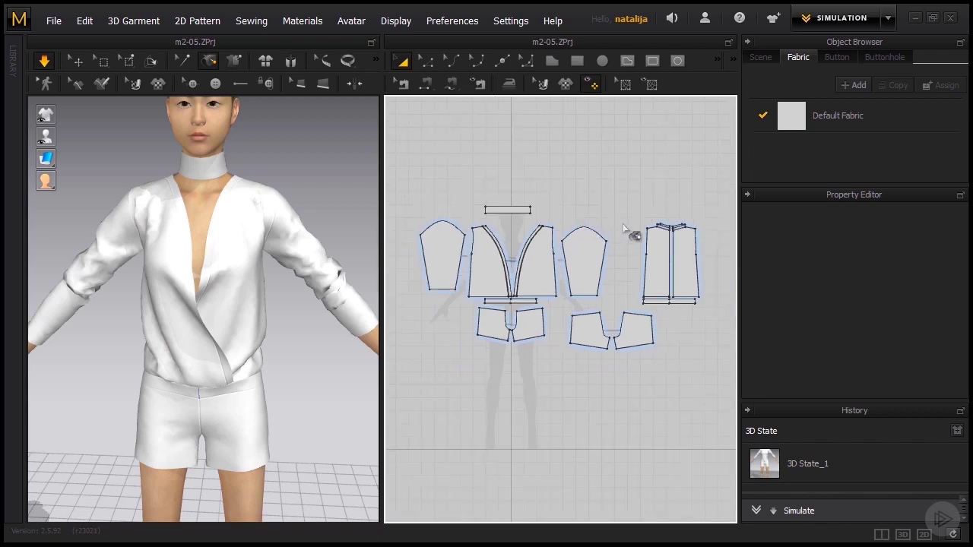
left_click_drag(622, 223, 418, 301)
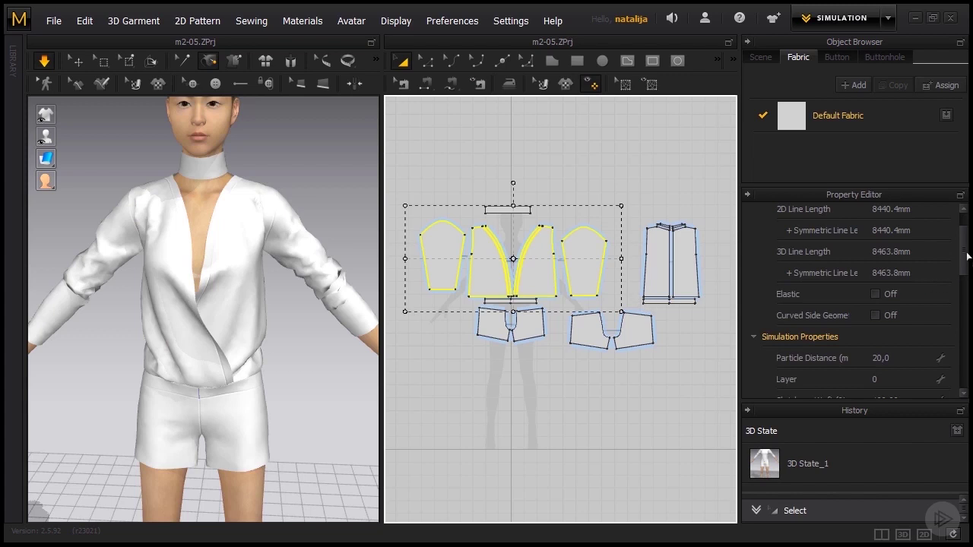
scroll(966, 257, "up", 1)
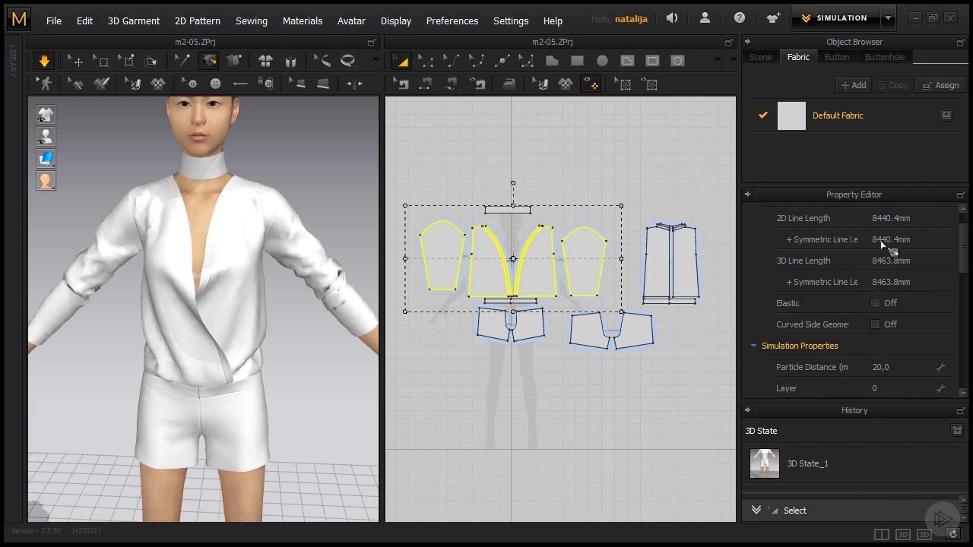
left_click_drag(964, 245, 960, 266)
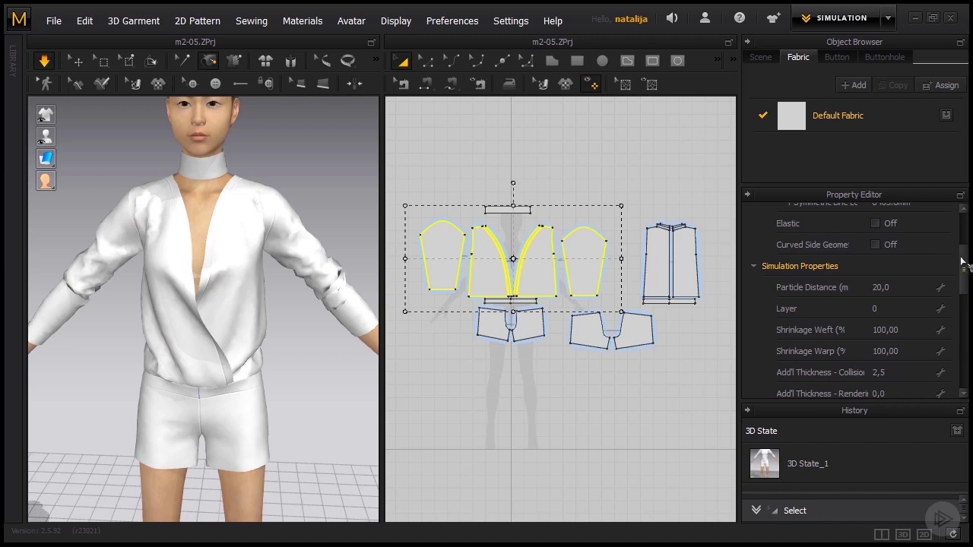
left_click_drag(962, 262, 962, 275)
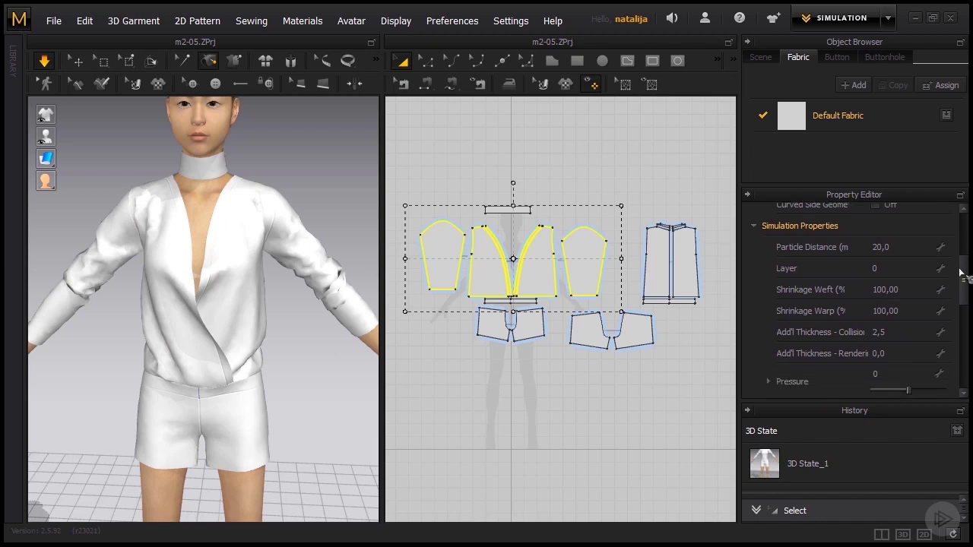
Set the particle distance of the selected front and sleeve patterns to 30 mm and simulate the garment.
left_click(899, 247)
type("30")
key("Return")
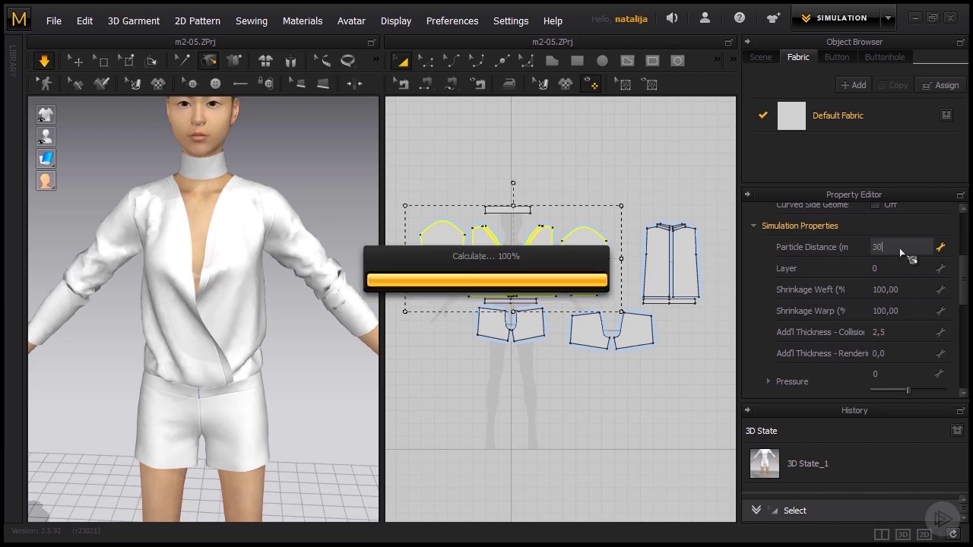
scroll(899, 248, "down", 3)
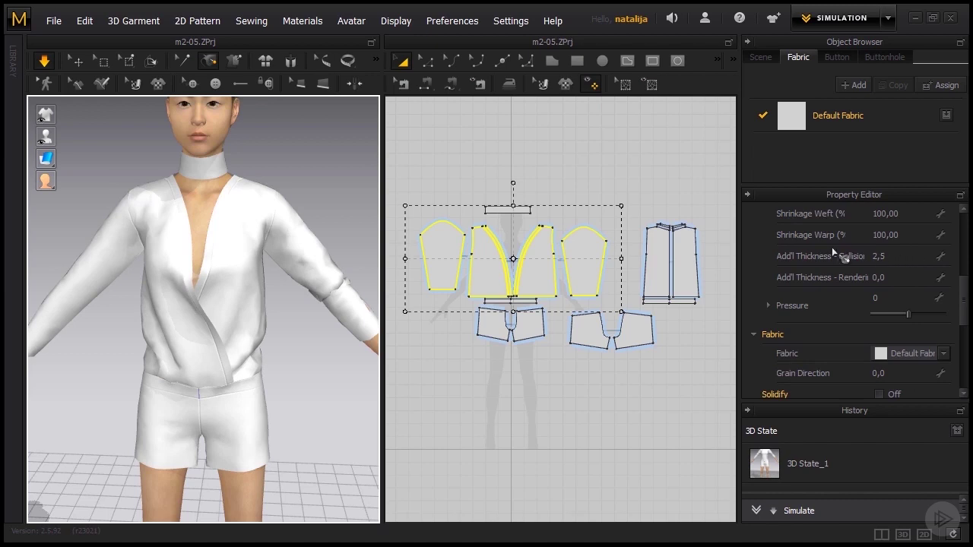
scroll(307, 278, "down", 2)
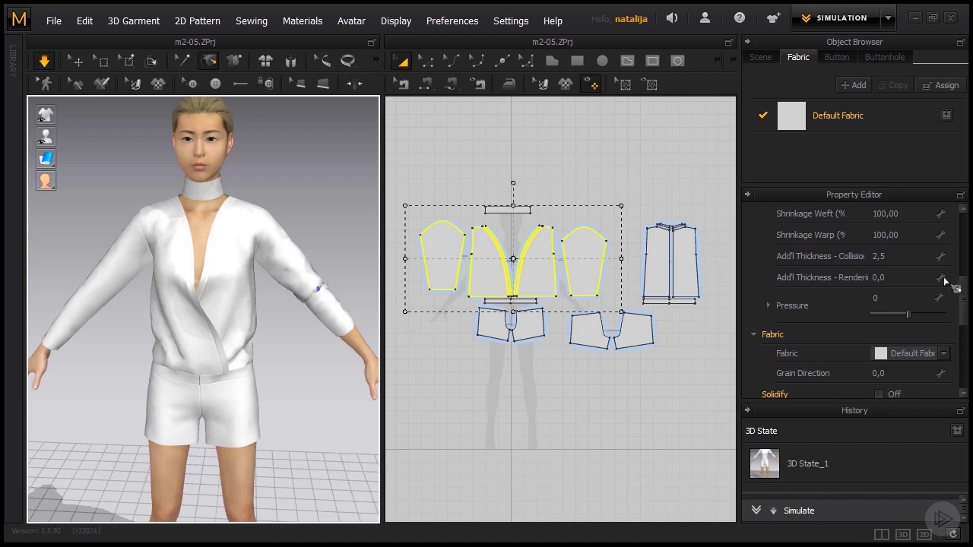
Set the particle distance of the selected patterns to 10 mm and simulate the garment with the finer mesh.
scroll(943, 278, "up", 3)
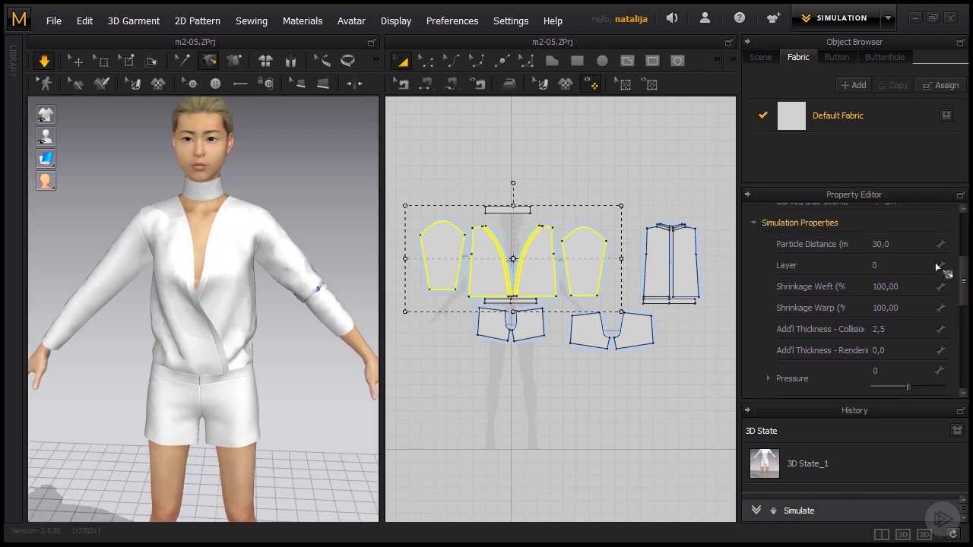
left_click(902, 245)
type("10")
key("Return")
scroll(902, 245, "down", 3)
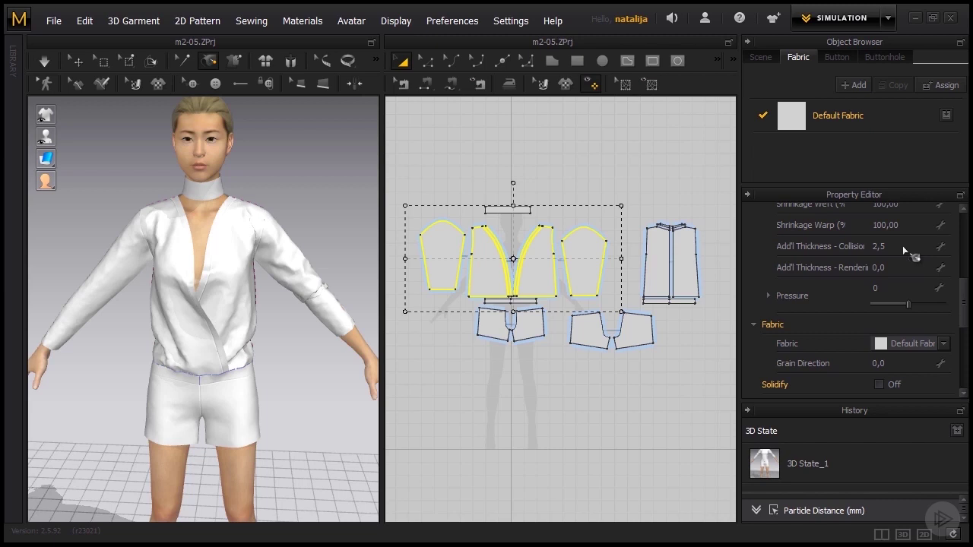
key("space")
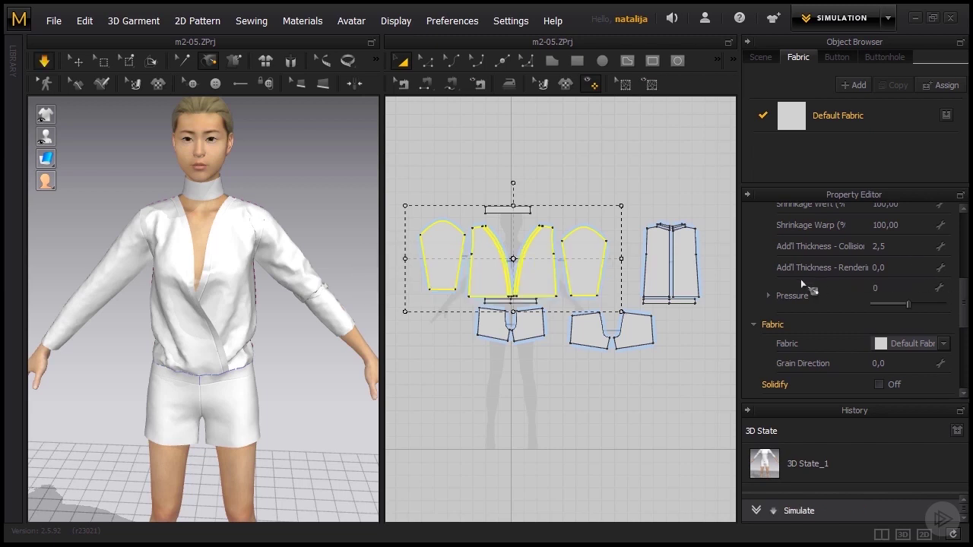
scroll(964, 297, "up", 3)
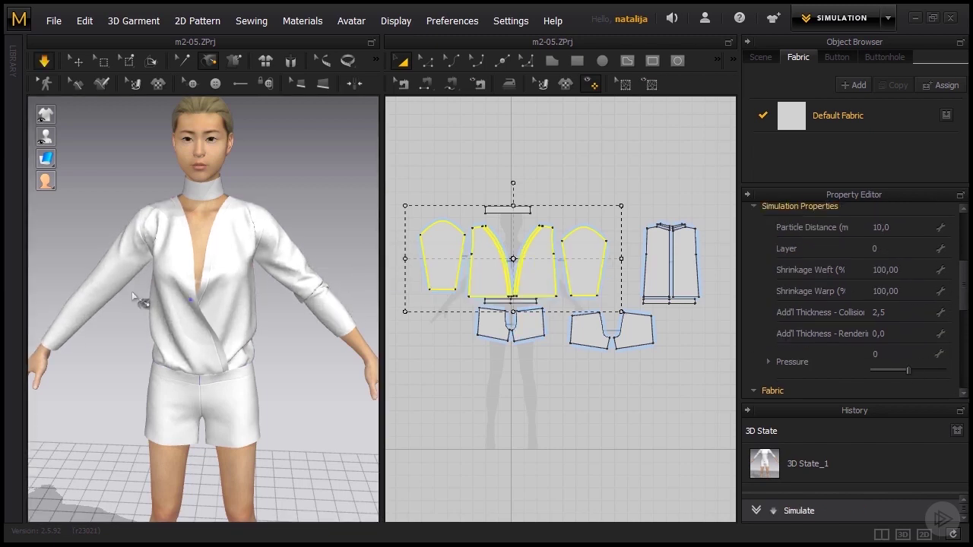
Pull the fabric of both sleeves up along the avatar's arms while the garment is simulating.
left_click(75, 61)
left_click_drag(87, 299, 117, 255)
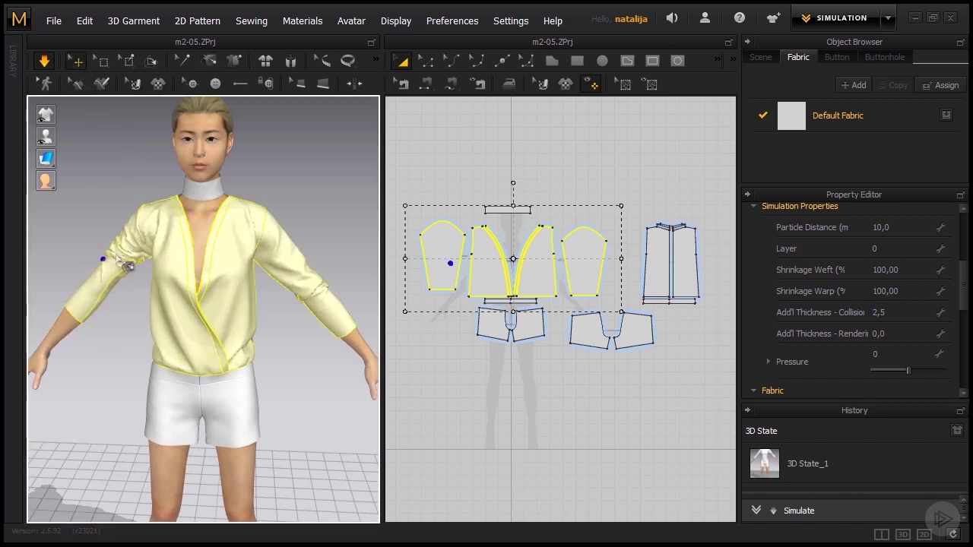
left_click_drag(311, 290, 292, 249)
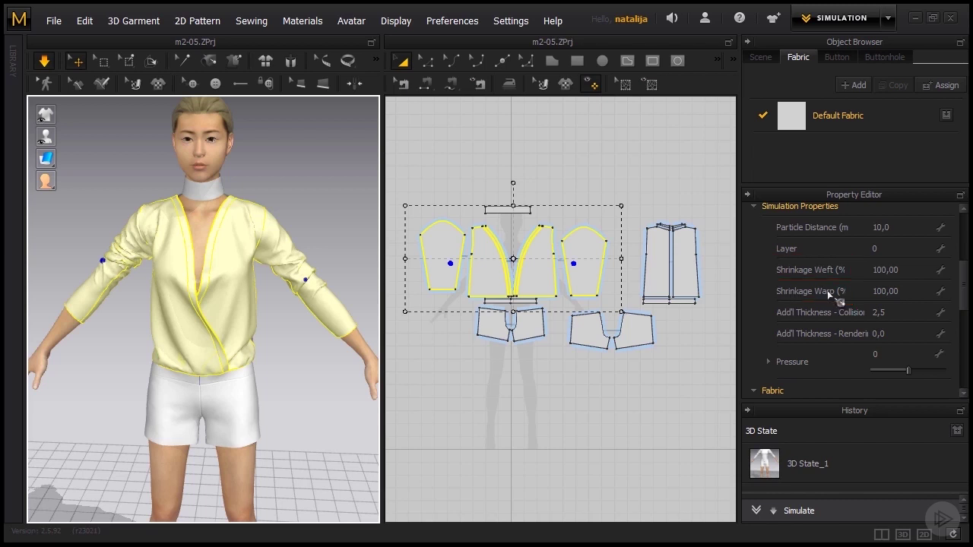
Set the weft and warp shrinkage of the selected patterns to 90% and check the fit on the avatar.
left_click(908, 269)
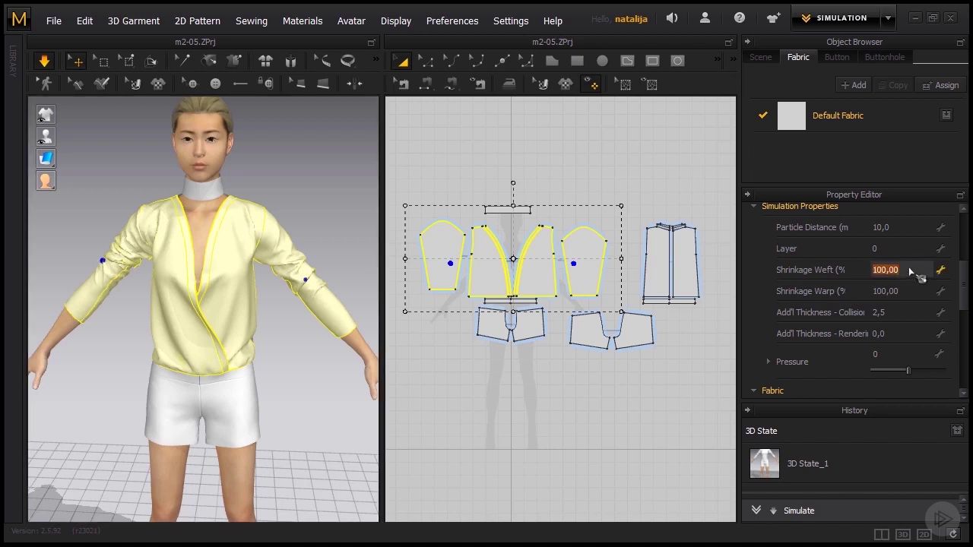
type("9")
key("Return")
scroll(908, 267, "down", 1)
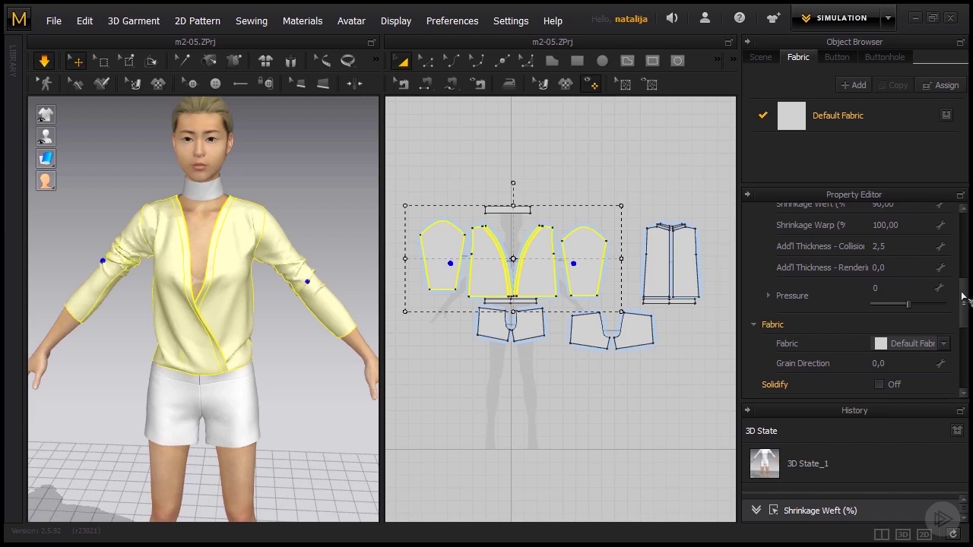
left_click_drag(962, 294, 962, 282)
left_click(904, 261)
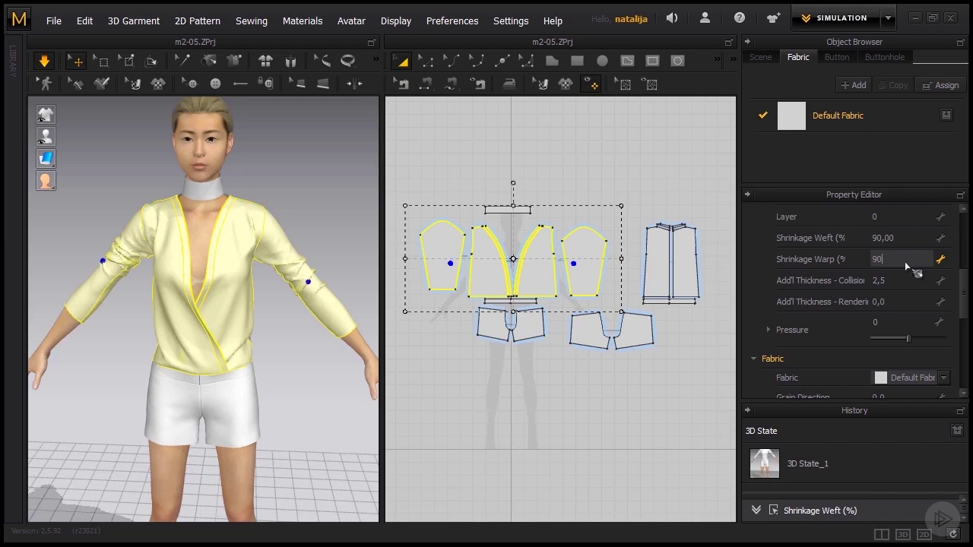
type("90")
key("Return")
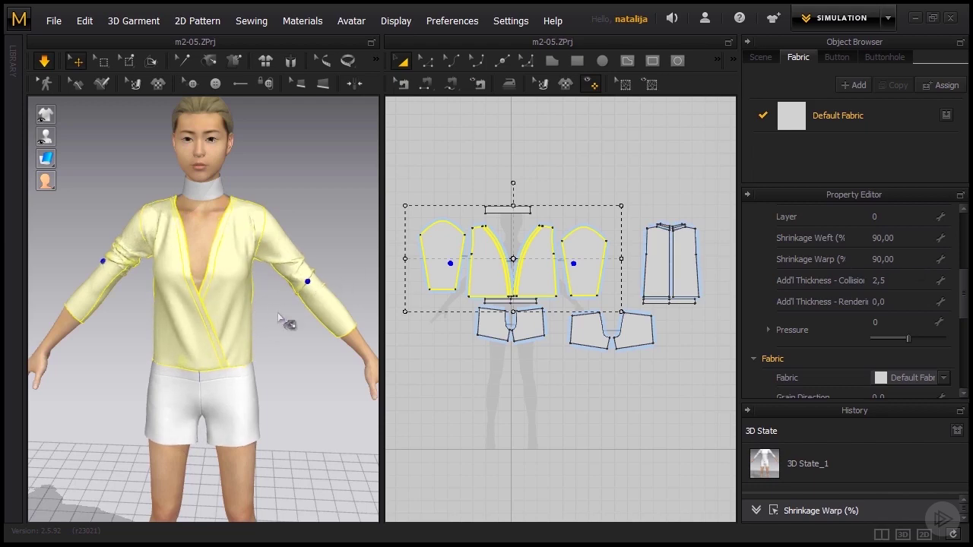
right_click_drag(277, 312, 265, 327)
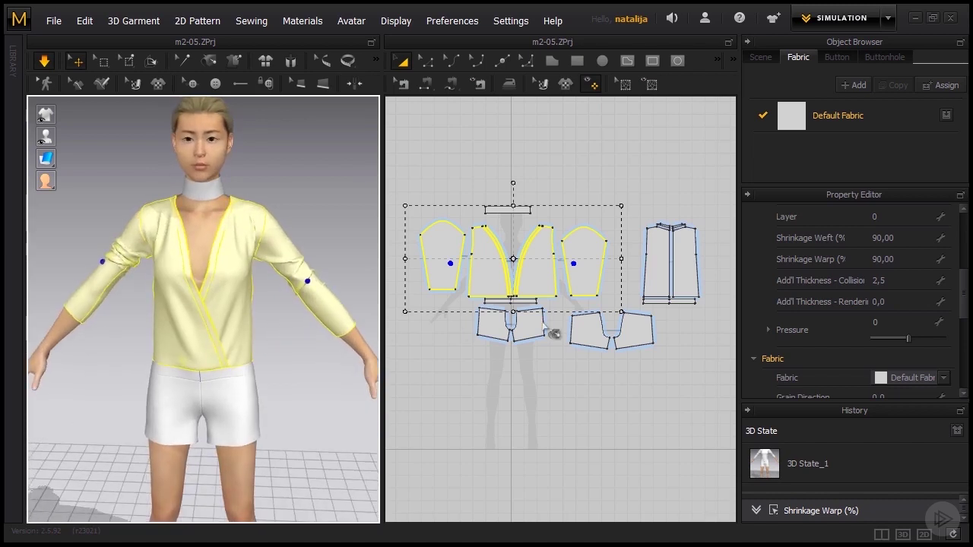
Set the weft and warp shrinkage of the selected patterns to 110% and check the drape on the avatar.
left_click(903, 238)
type("110")
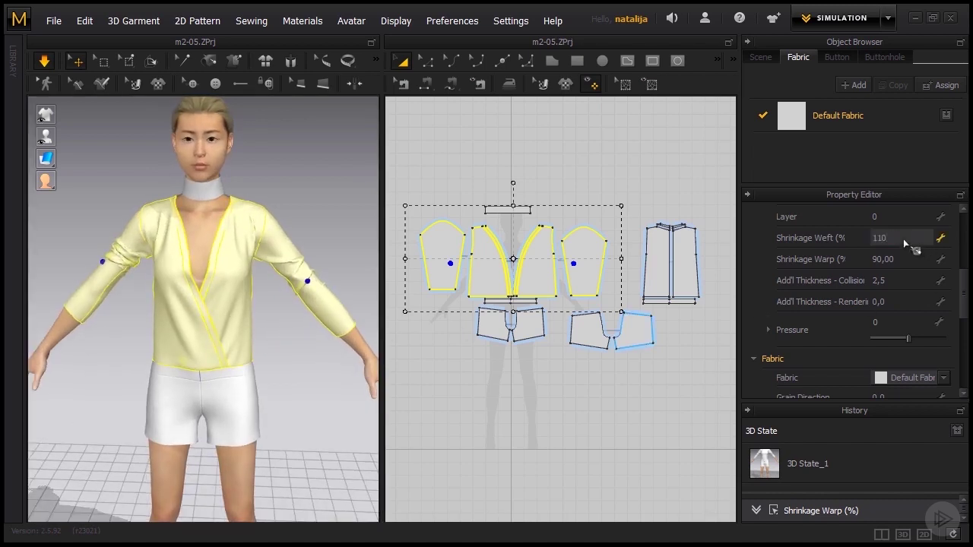
left_click(893, 260)
type("11")
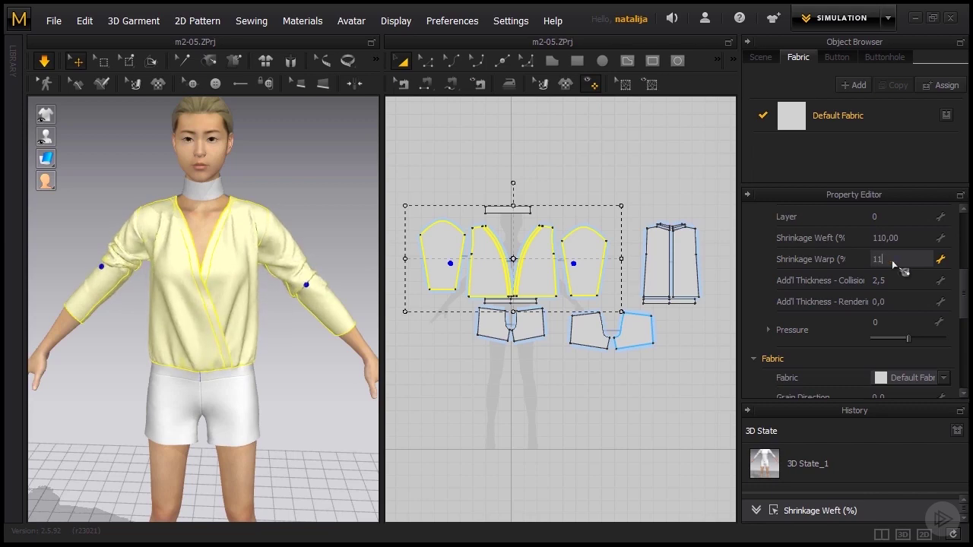
type("0")
key("Return")
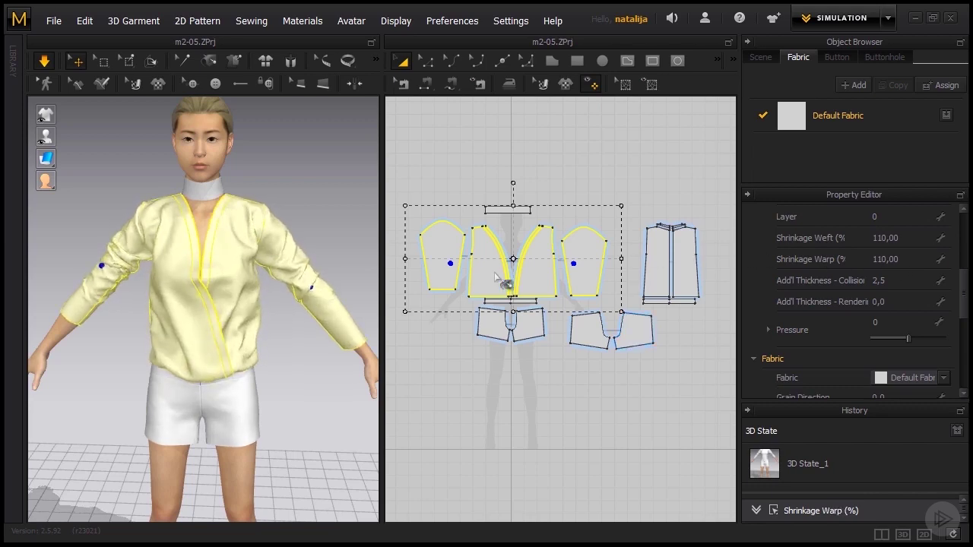
mouse_move(289, 346)
right_mouse_down()
mouse_move(245, 351)
mouse_move(288, 346)
right_mouse_up()
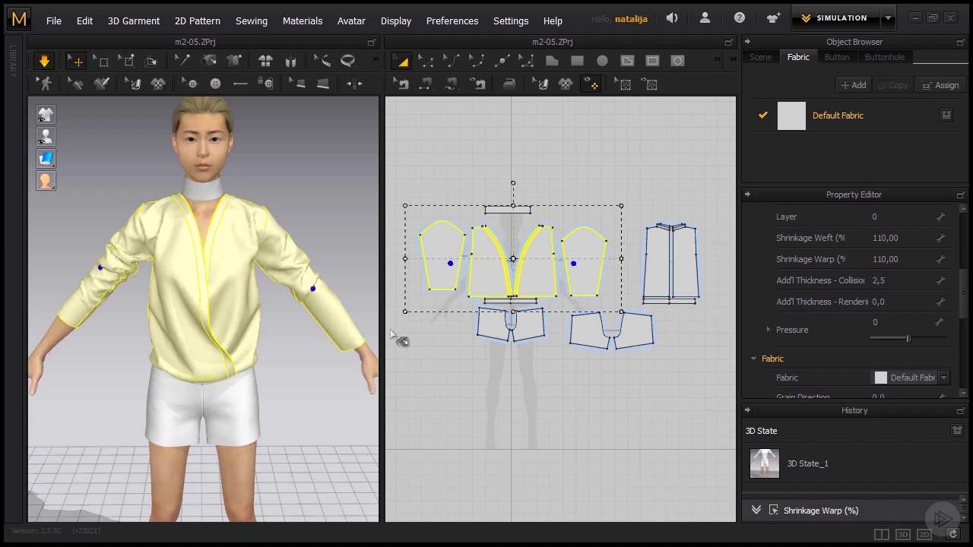
Set both the weft and warp shrinkage of the selected front and sleeve patterns to 102%.
left_click(906, 241)
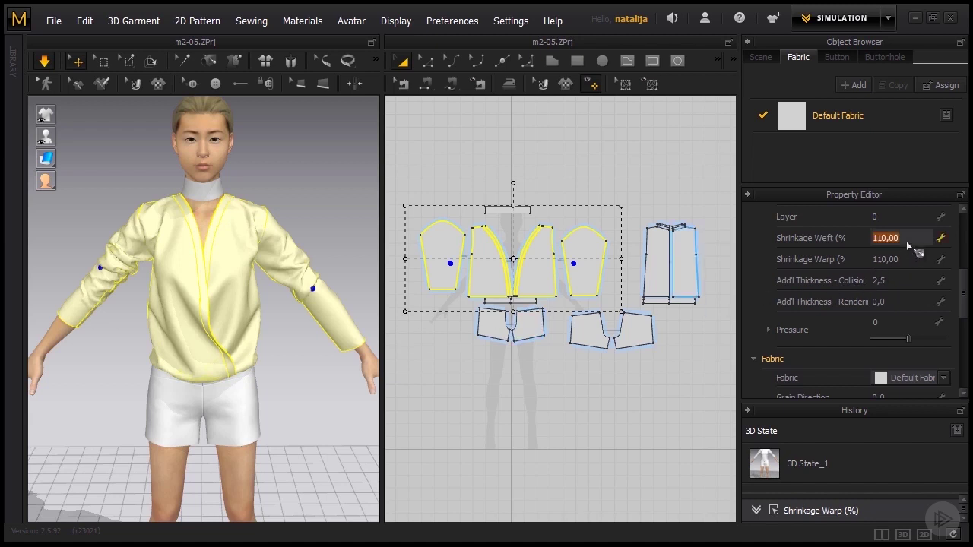
type("102")
key("Tab")
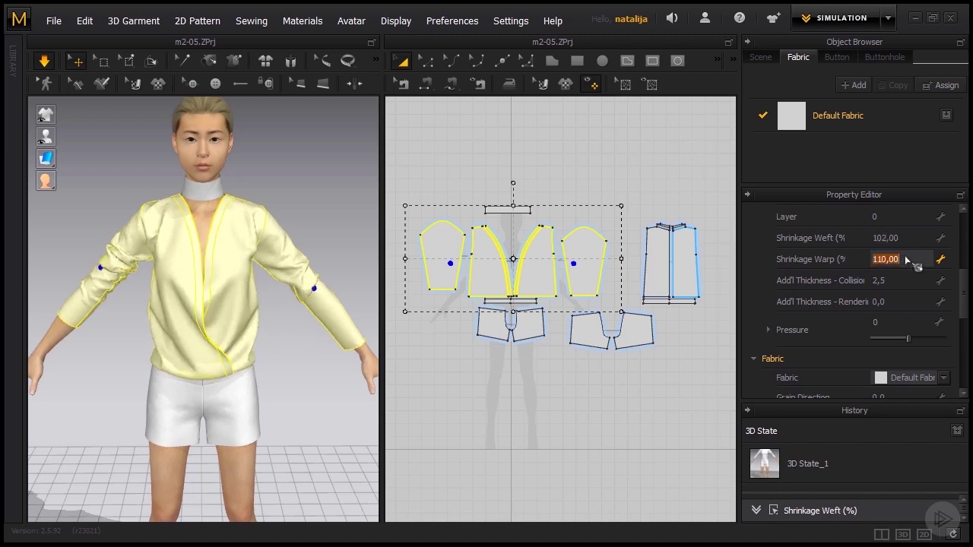
type("102")
key("Return")
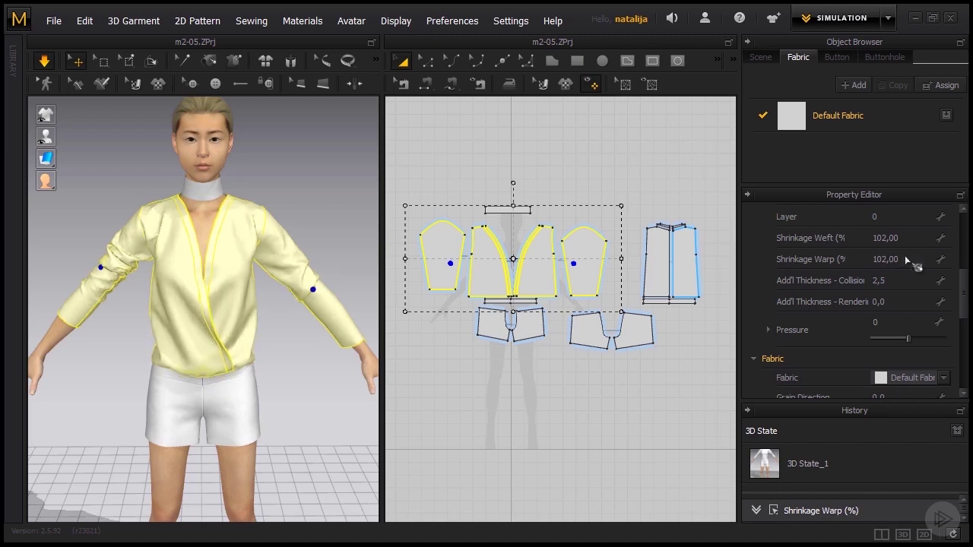
Set the warp and weft shrinkage of the selected patterns to 101% and adjust the draped top on the simulated avatar.
left_click(911, 259)
type("10")
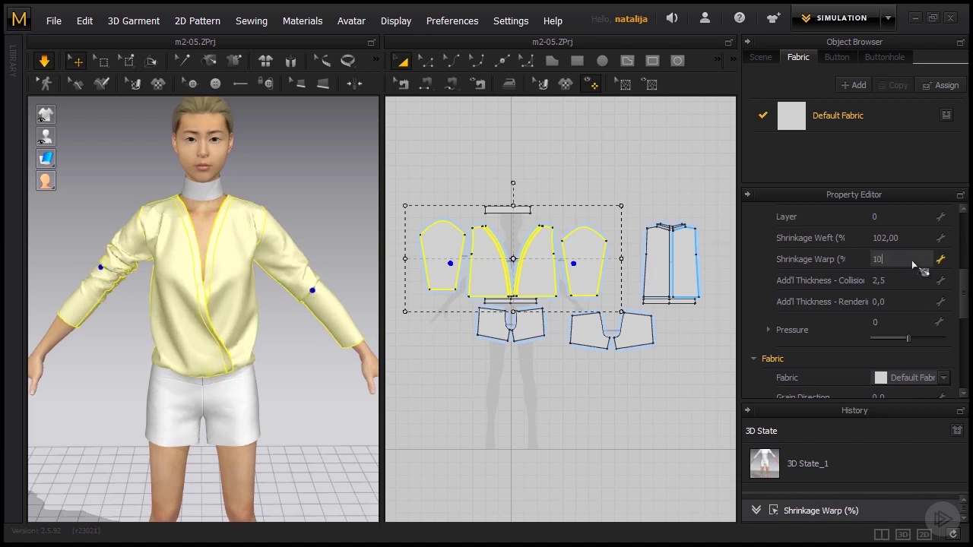
type("1")
left_click(901, 242)
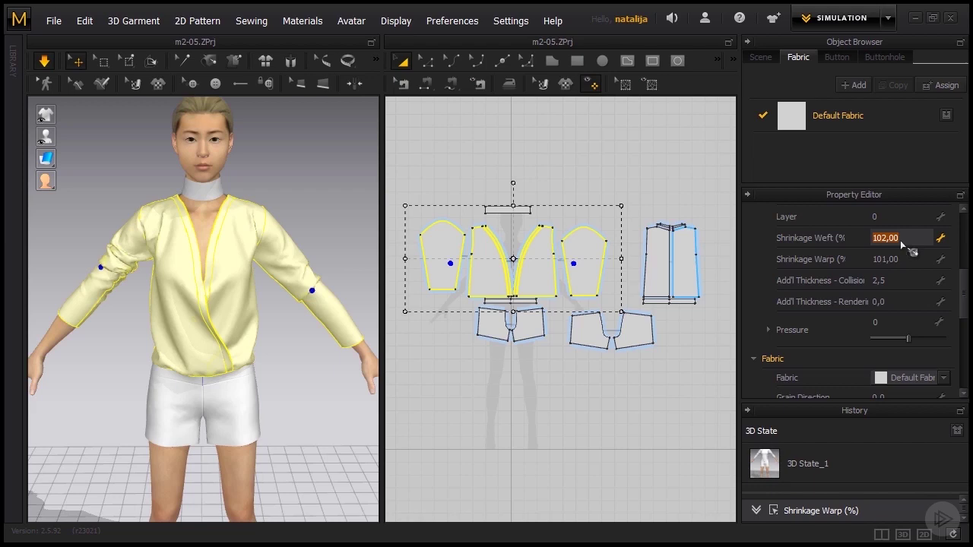
type("101")
key("Return")
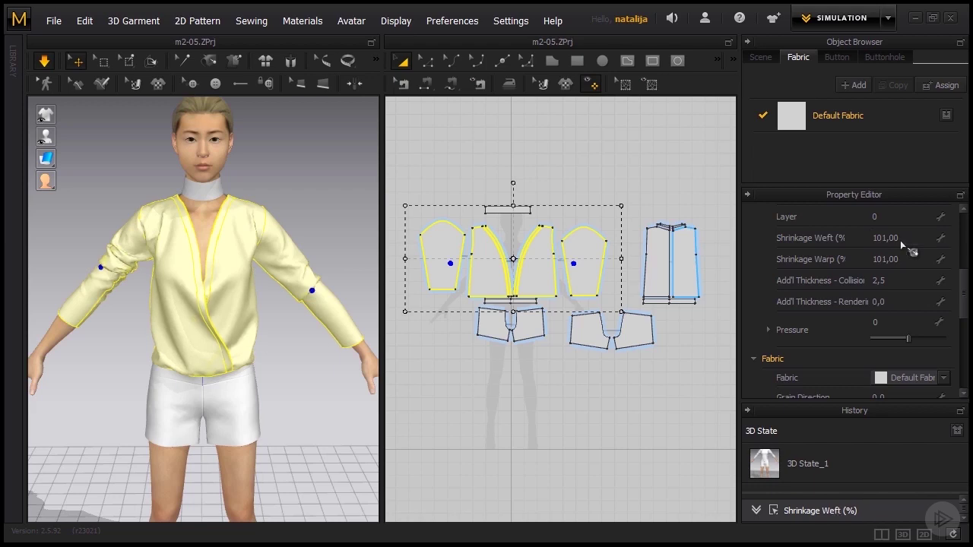
key("space")
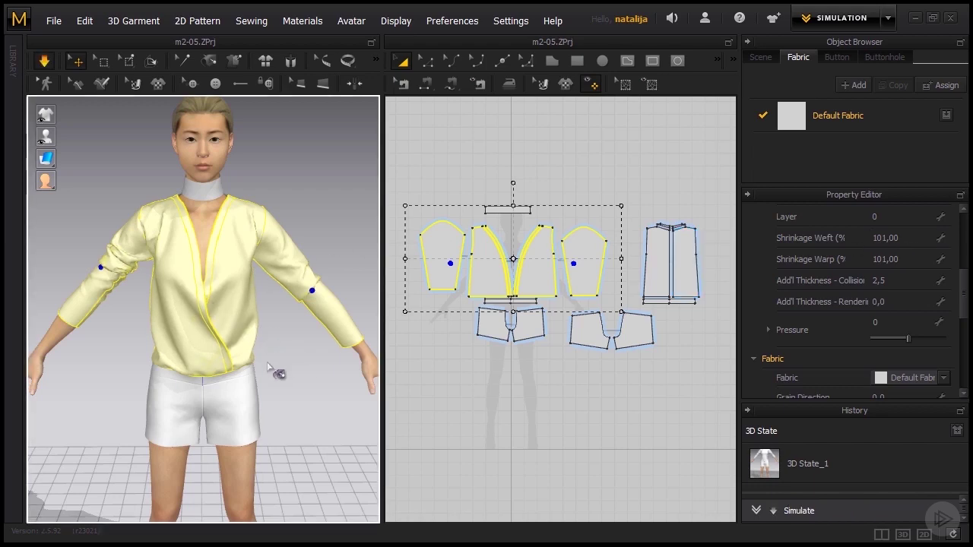
right_click_drag(276, 368, 250, 317)
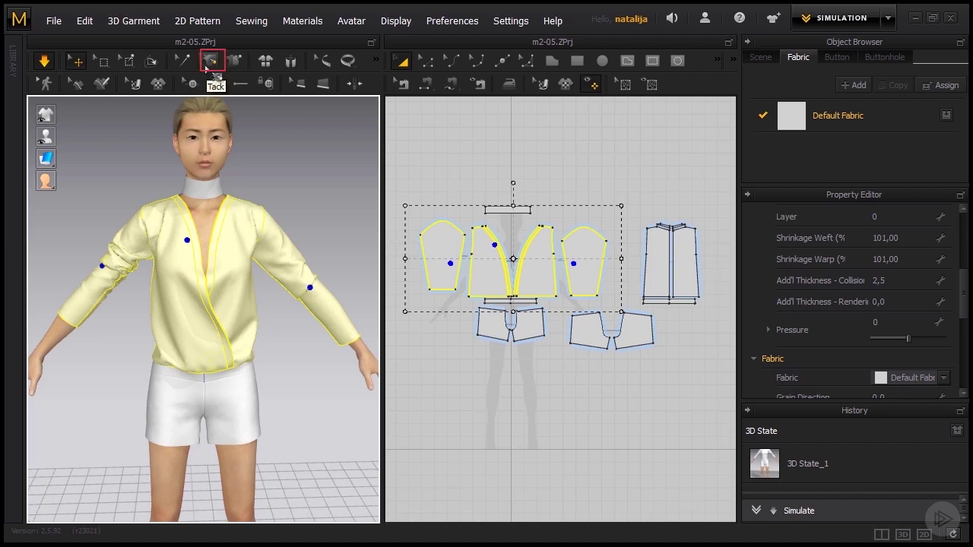
Tack two points together across the centre of the top's lower back with the Tack tool.
left_click(208, 65)
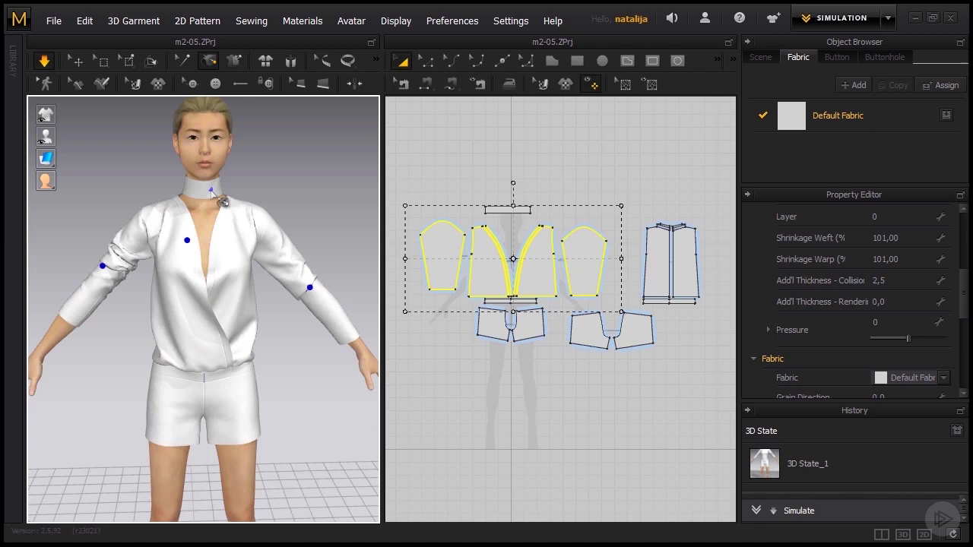
left_click(200, 252)
left_click(214, 316)
scroll(274, 339, "up", 1)
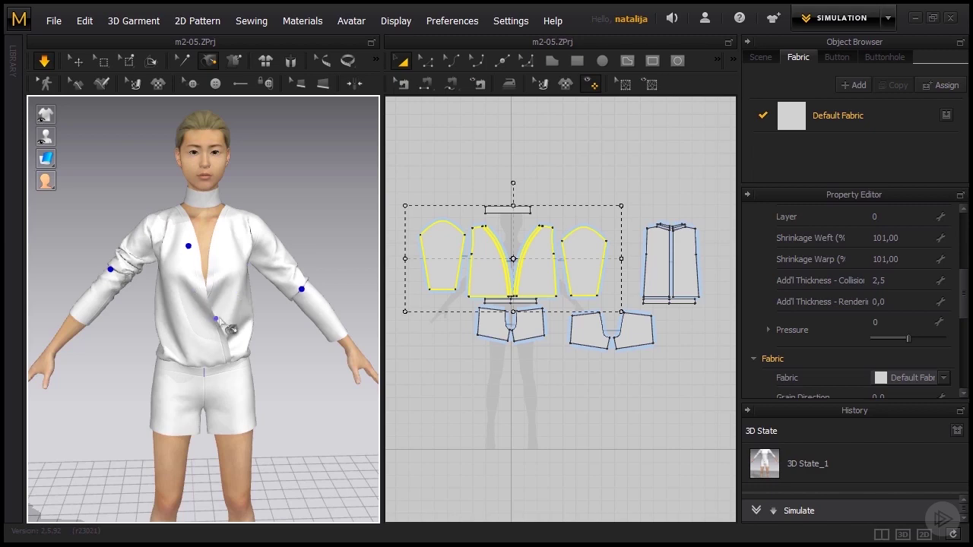
left_click(229, 310)
right_click_drag(302, 380, 89, 371)
right_click_drag(208, 380, 116, 380)
left_click(189, 302)
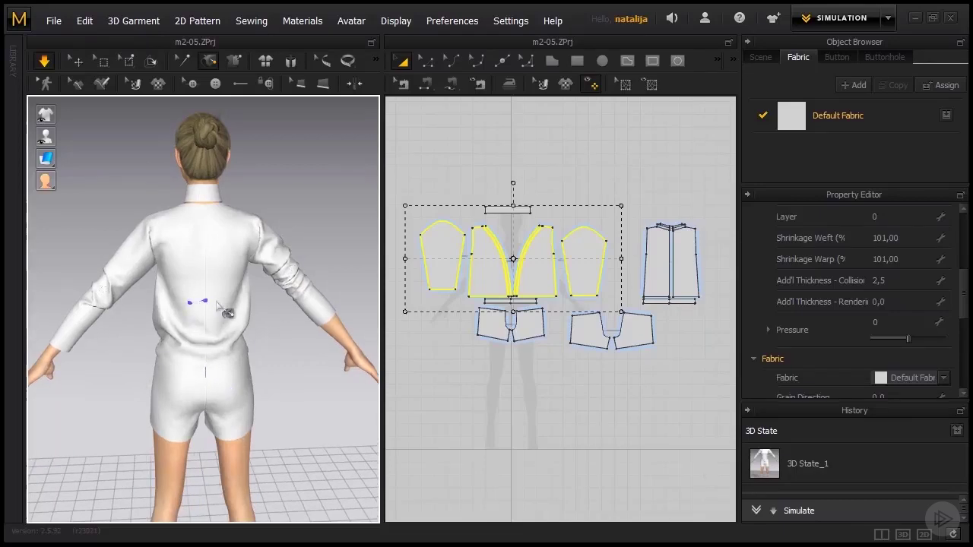
left_click(223, 301)
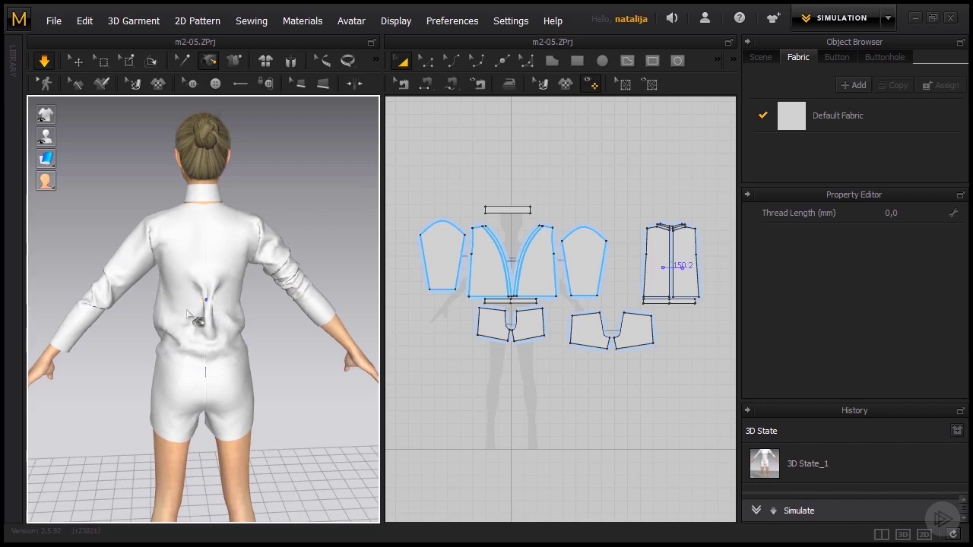
Check the tacked top from the front and side, and undo the tack on the back.
right_click_drag(114, 348, 444, 348)
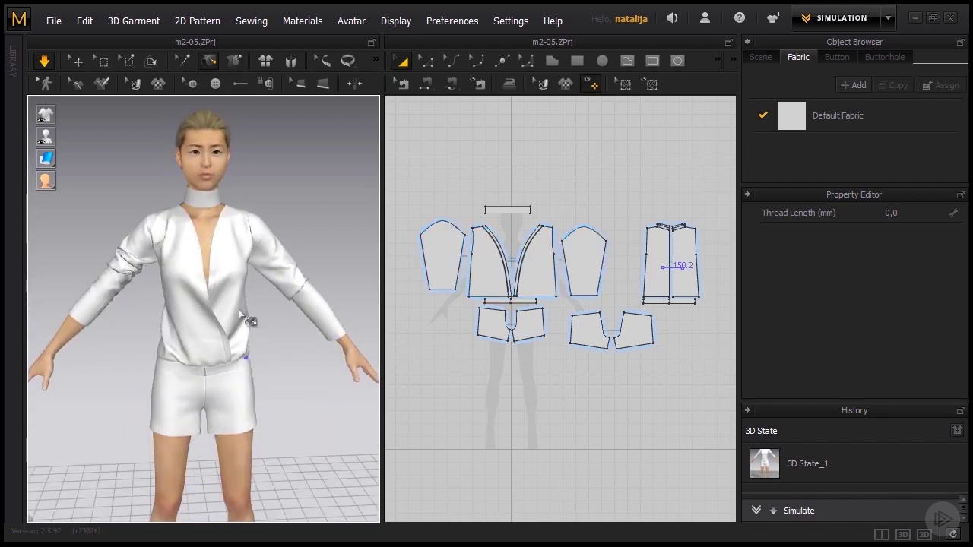
left_click(224, 335)
right_click_drag(312, 361, 153, 348)
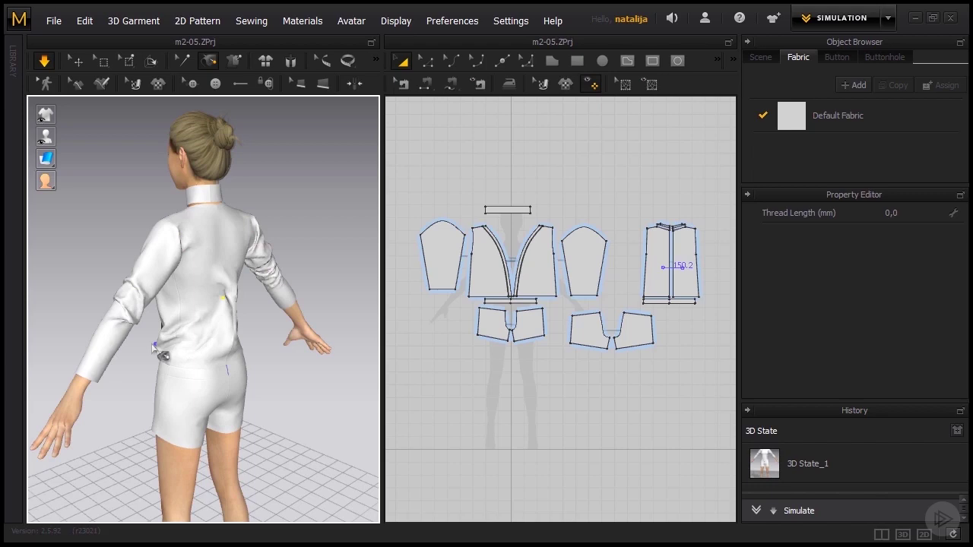
key("ctrl+z")
key("ctrl+z")
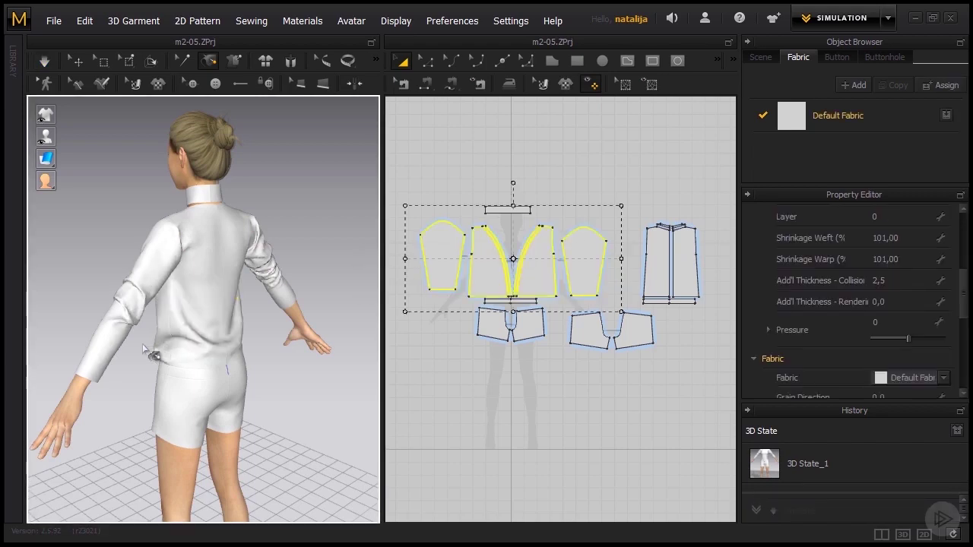
Tack pairs of points on both sleeves, at each forearm and near the avatar's left elbow, with the simulation running.
right_click_drag(138, 349, 392, 362)
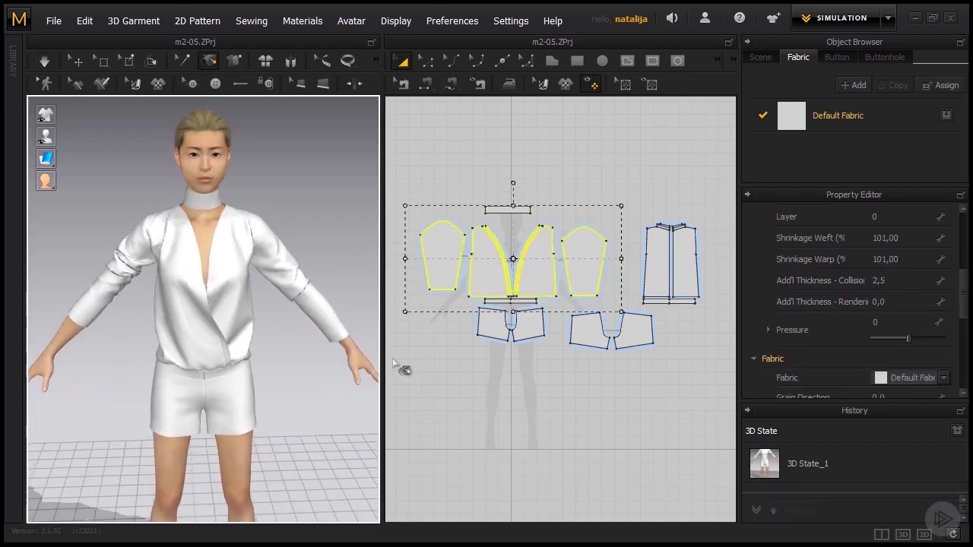
mouse_move(331, 327)
left_mouse_down()
mouse_move(315, 291)
mouse_move(334, 330)
left_mouse_up()
left_click(336, 333)
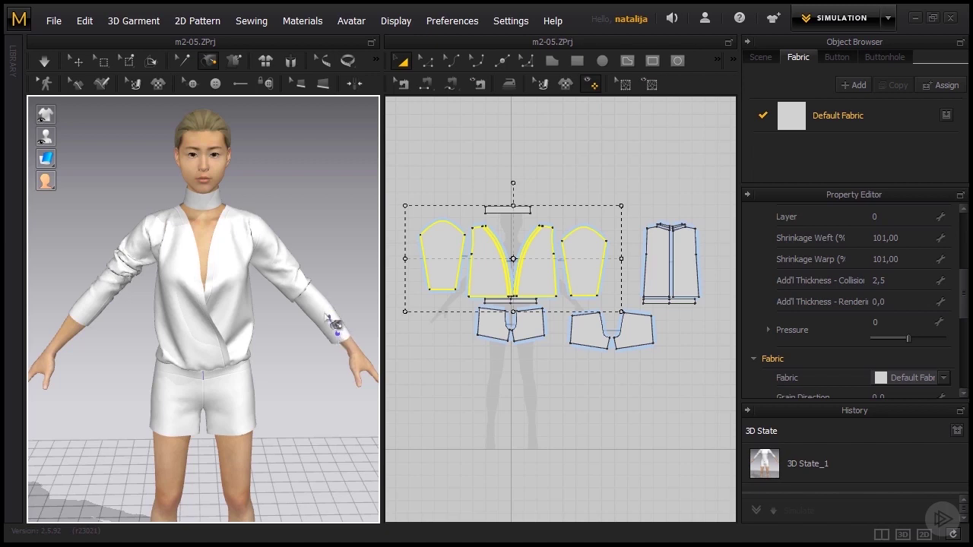
left_click(322, 307)
key("space")
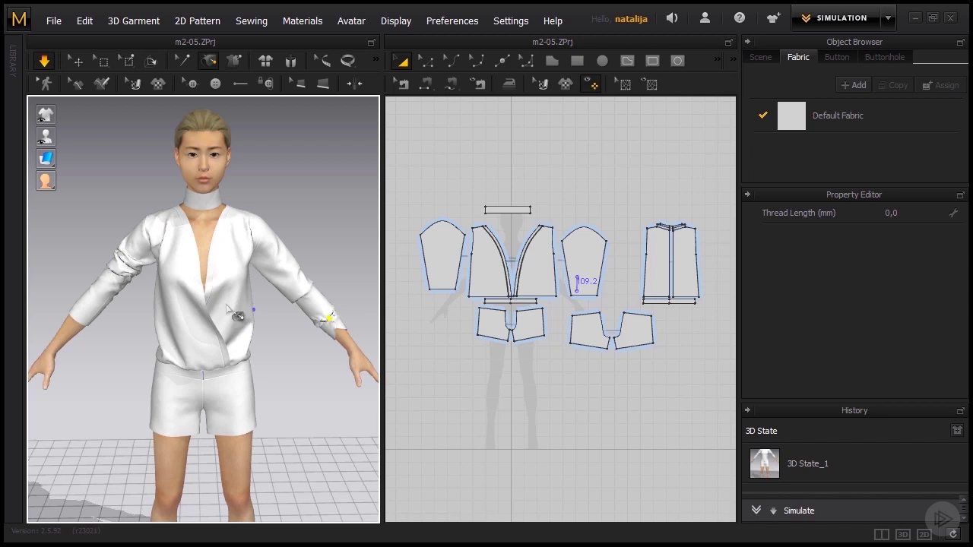
left_click(109, 303)
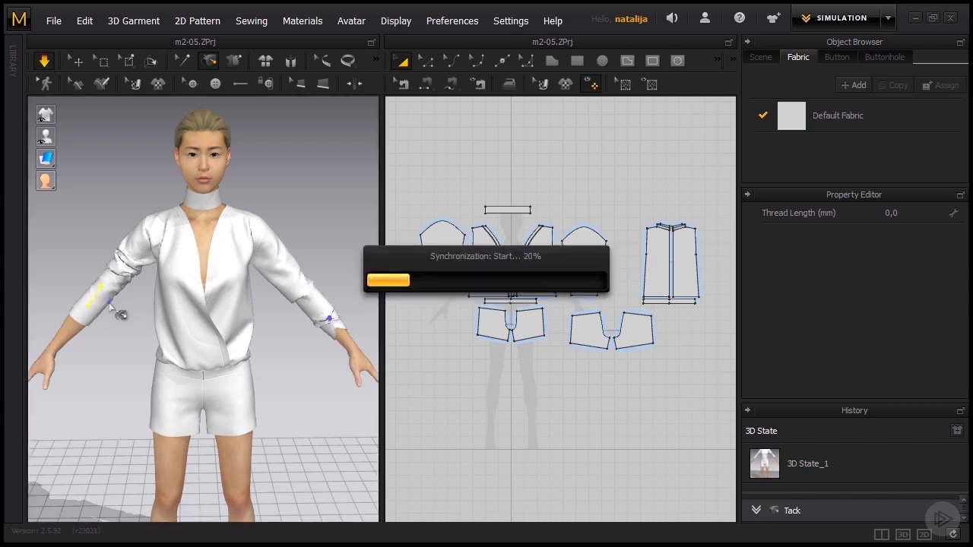
left_click(295, 272)
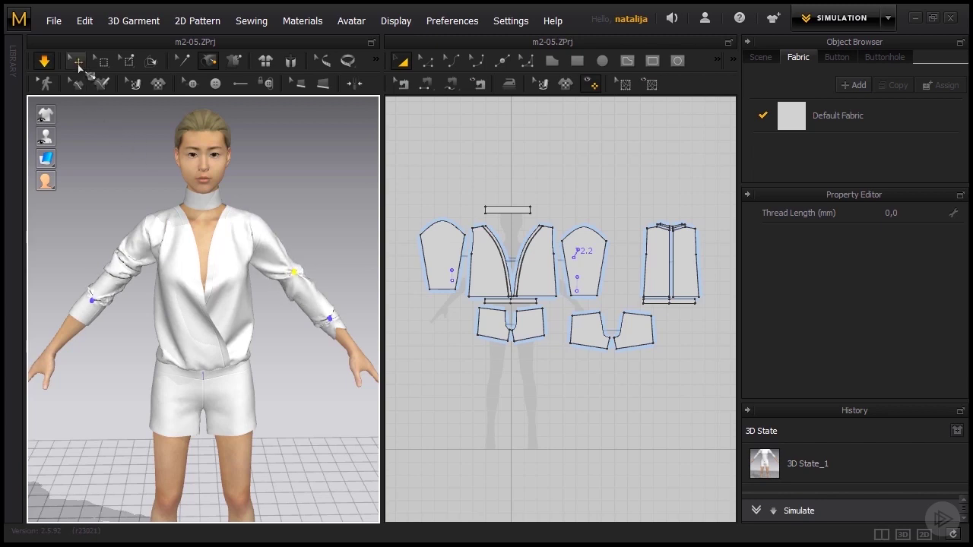
Pull the tacked sleeves on the simulated avatar to arrange their folds on both arms, and select the avatar's right front panel.
left_click(78, 62)
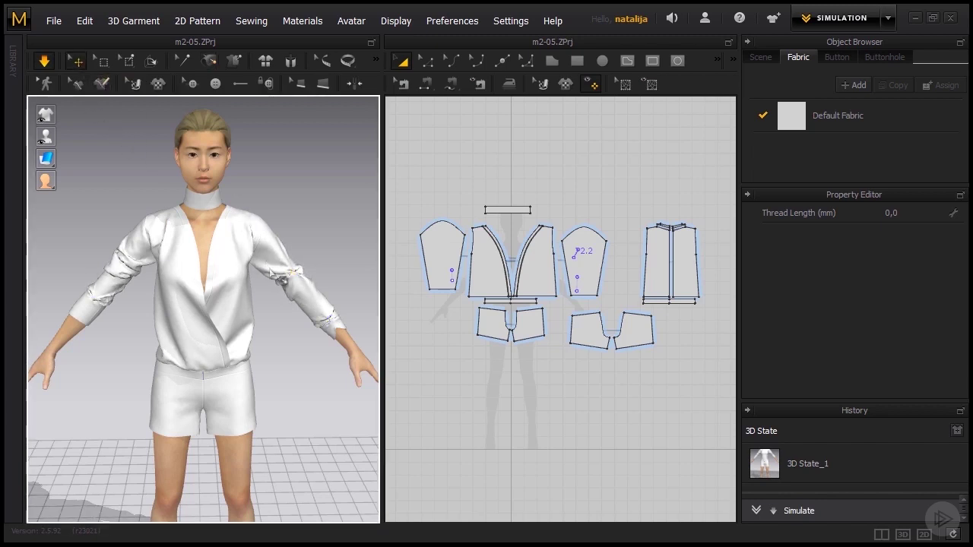
left_click(319, 321)
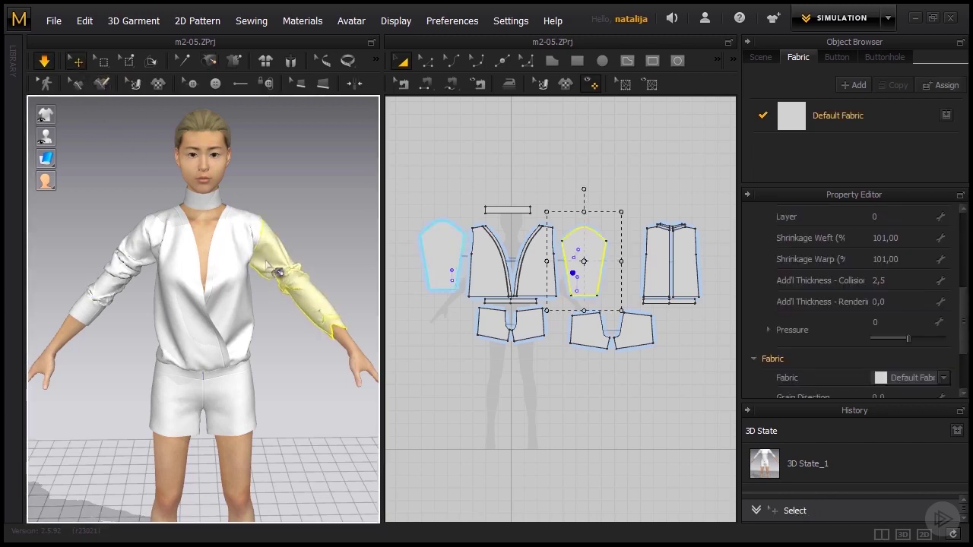
left_click_drag(264, 255, 274, 280)
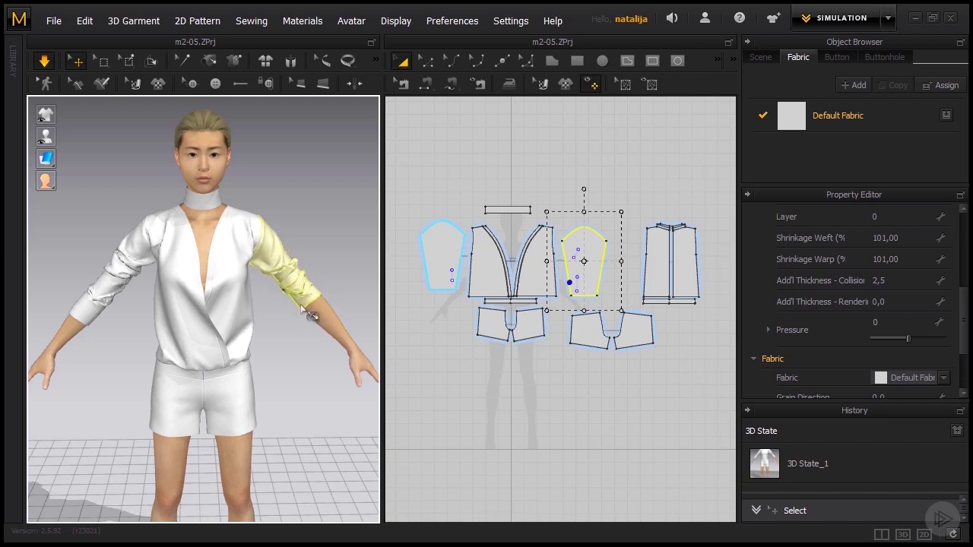
left_click_drag(97, 279, 95, 317)
right_click_drag(98, 365, 114, 351)
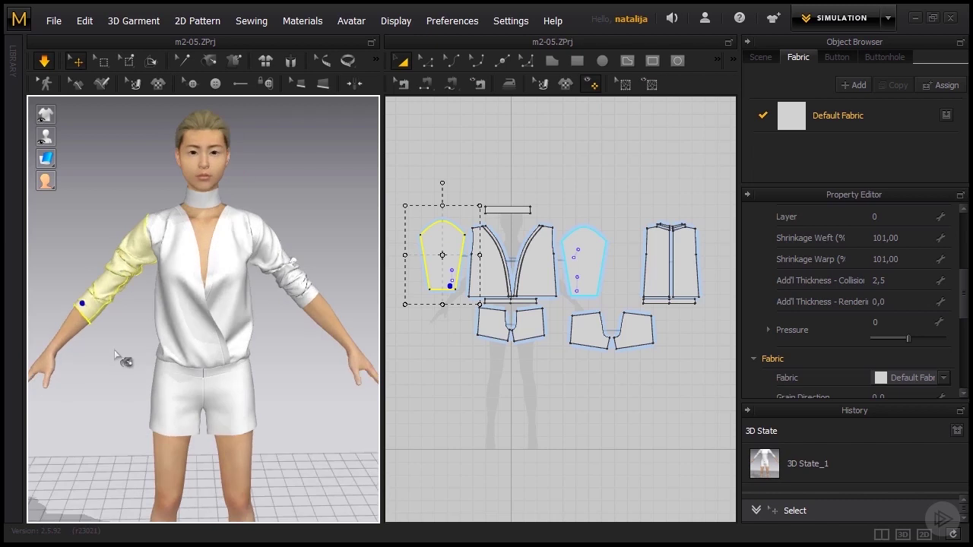
left_click(191, 280)
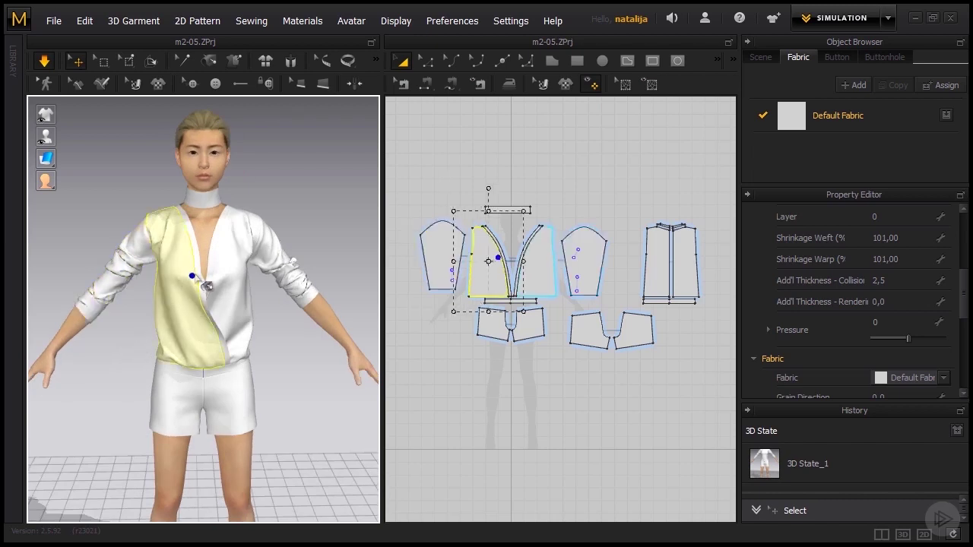